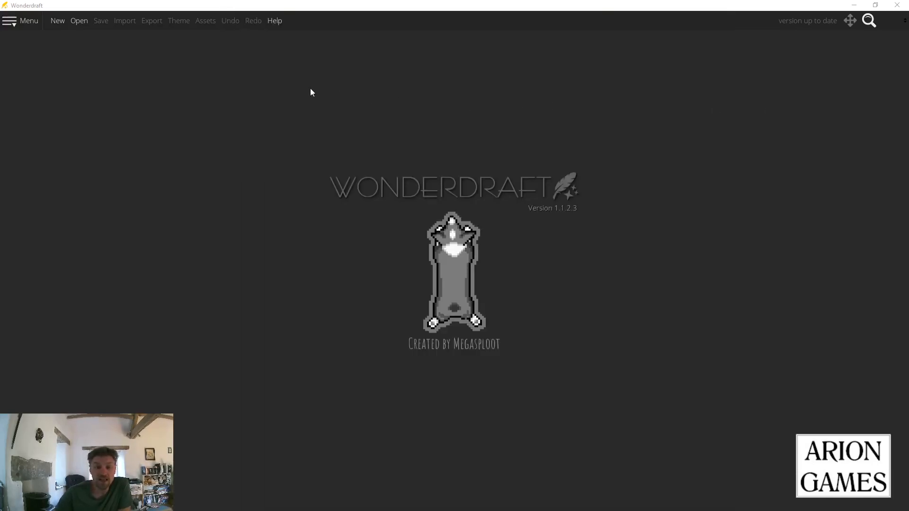
Create a new 512 by 512 px map with the Worn theme and no template.
{"action": "left_click", "coordinate": [55, 21]}
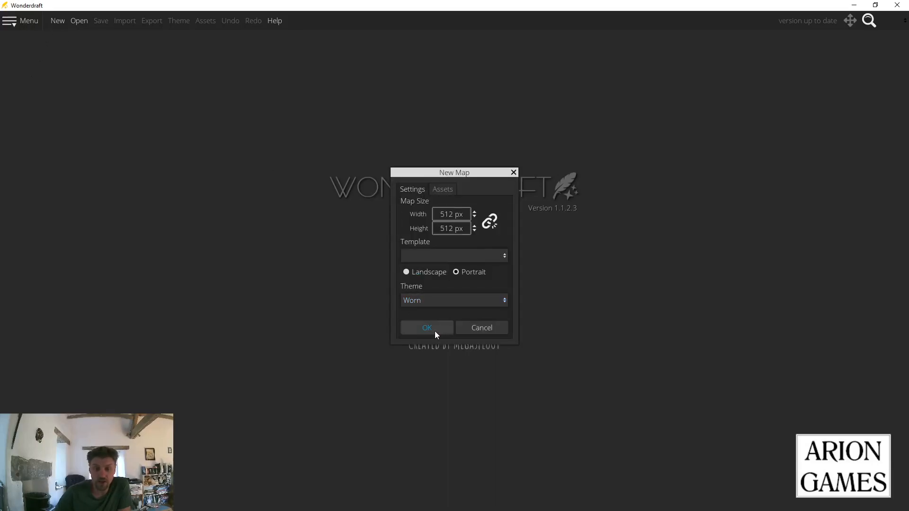
{"action": "left_click", "coordinate": [467, 255]}
{"action": "left_click", "coordinate": [466, 254]}
{"action": "left_click", "coordinate": [465, 300]}
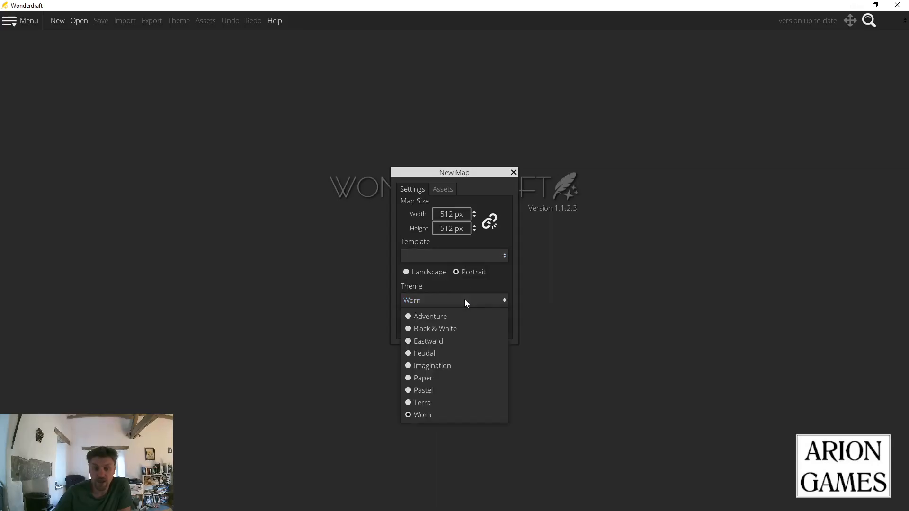
{"action": "left_click", "coordinate": [464, 299]}
{"action": "left_click", "coordinate": [439, 324]}
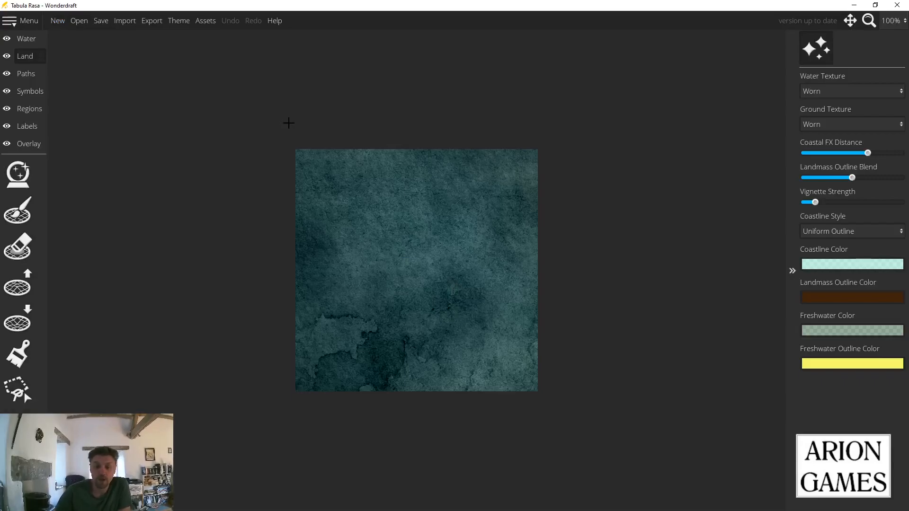
Paint a large landmass in the middle of the map at size 64 and extend its coast irregularly with the raise-landmass brush.
{"action": "scroll", "coordinate": [257, 120], "scroll_direction": "up", "scroll_amount": 1}
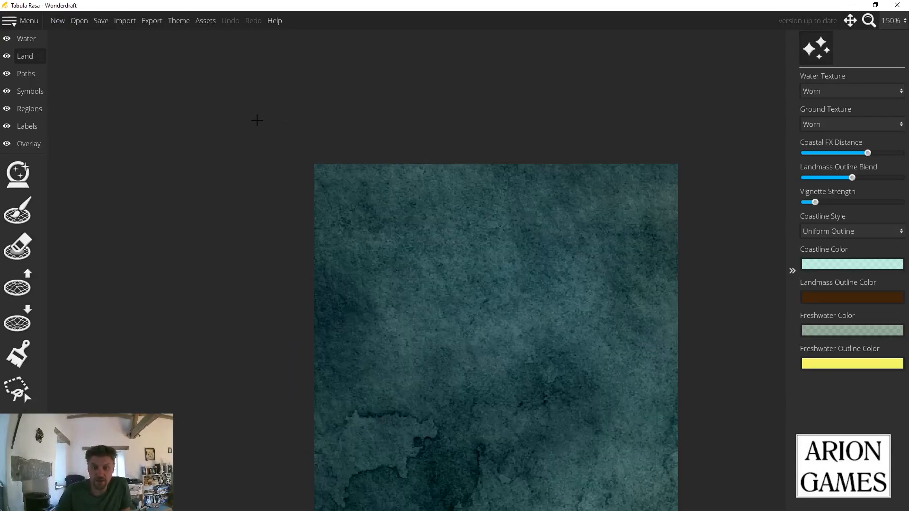
{"action": "scroll", "coordinate": [257, 120], "scroll_direction": "up", "scroll_amount": 1}
{"action": "left_click_drag", "start_coordinate": [442, 191], "coordinate": [374, 79]}
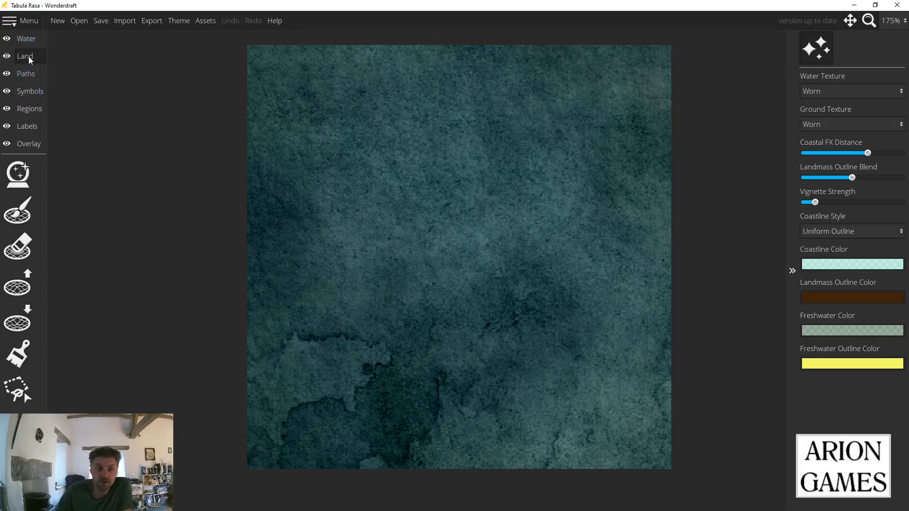
{"action": "left_click", "coordinate": [28, 212]}
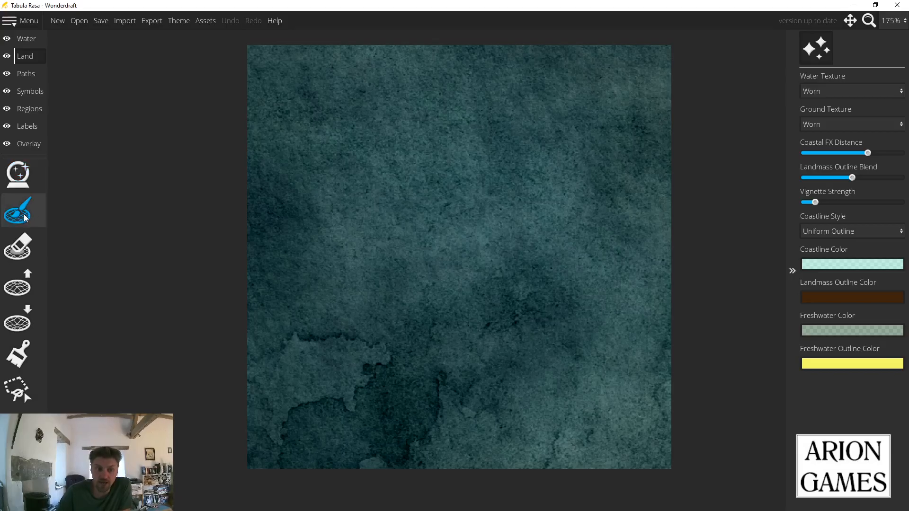
{"action": "mouse_move", "coordinate": [471, 188]}
{"action": "left_mouse_down"}
{"action": "mouse_move", "coordinate": [410, 188]}
{"action": "mouse_move", "coordinate": [377, 300]}
{"action": "mouse_move", "coordinate": [393, 340]}
{"action": "mouse_move", "coordinate": [529, 365]}
{"action": "mouse_move", "coordinate": [525, 264]}
{"action": "mouse_move", "coordinate": [558, 235]}
{"action": "mouse_move", "coordinate": [546, 176]}
{"action": "mouse_move", "coordinate": [462, 173]}
{"action": "mouse_move", "coordinate": [432, 193]}
{"action": "mouse_move", "coordinate": [412, 307]}
{"action": "mouse_move", "coordinate": [453, 311]}
{"action": "mouse_move", "coordinate": [485, 339]}
{"action": "mouse_move", "coordinate": [496, 322]}
{"action": "mouse_move", "coordinate": [465, 278]}
{"action": "mouse_move", "coordinate": [512, 221]}
{"action": "mouse_move", "coordinate": [493, 213]}
{"action": "mouse_move", "coordinate": [460, 213]}
{"action": "left_mouse_up"}
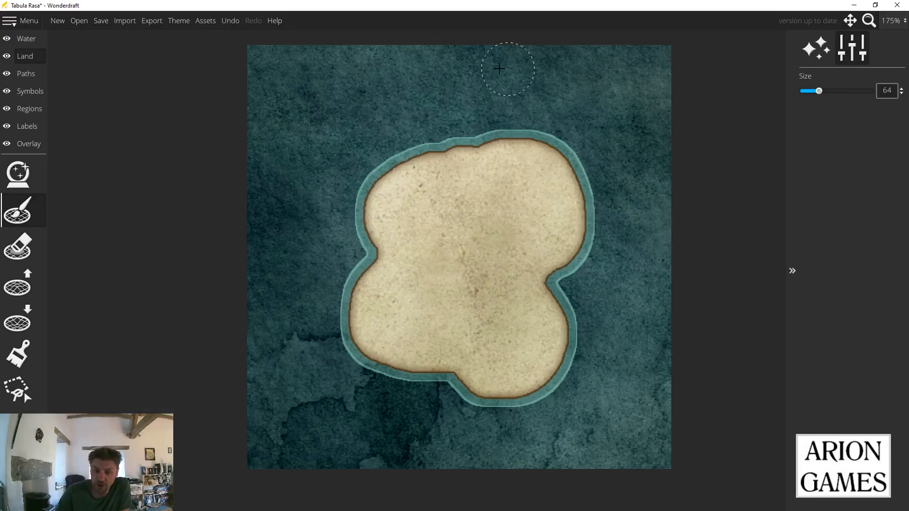
{"action": "left_click", "coordinate": [17, 284]}
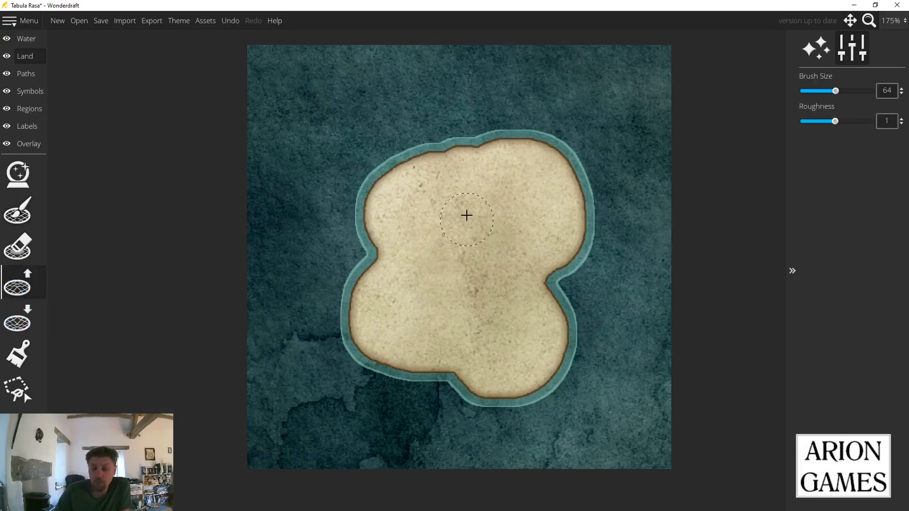
{"action": "mouse_move", "coordinate": [480, 208]}
{"action": "left_mouse_down"}
{"action": "mouse_move", "coordinate": [475, 144]}
{"action": "mouse_move", "coordinate": [397, 172]}
{"action": "mouse_move", "coordinate": [371, 197]}
{"action": "mouse_move", "coordinate": [368, 243]}
{"action": "mouse_move", "coordinate": [358, 250]}
{"action": "mouse_move", "coordinate": [363, 271]}
{"action": "mouse_move", "coordinate": [336, 292]}
{"action": "mouse_move", "coordinate": [343, 324]}
{"action": "mouse_move", "coordinate": [356, 348]}
{"action": "mouse_move", "coordinate": [396, 377]}
{"action": "mouse_move", "coordinate": [420, 374]}
{"action": "mouse_move", "coordinate": [464, 407]}
{"action": "mouse_move", "coordinate": [534, 402]}
{"action": "mouse_move", "coordinate": [566, 351]}
{"action": "mouse_move", "coordinate": [560, 314]}
{"action": "mouse_move", "coordinate": [572, 302]}
{"action": "mouse_move", "coordinate": [552, 281]}
{"action": "mouse_move", "coordinate": [583, 273]}
{"action": "mouse_move", "coordinate": [600, 252]}
{"action": "mouse_move", "coordinate": [587, 177]}
{"action": "mouse_move", "coordinate": [557, 149]}
{"action": "mouse_move", "coordinate": [504, 147]}
{"action": "mouse_move", "coordinate": [465, 112]}
{"action": "mouse_move", "coordinate": [419, 140]}
{"action": "left_mouse_up"}
Raise a chain of small islands off the landmass's northeastern and eastern coasts with a brush size of 33.
{"action": "left_click_drag", "start_coordinate": [836, 91], "coordinate": [818, 91]}
{"action": "left_click", "coordinate": [520, 95]}
{"action": "mouse_move", "coordinate": [536, 112]}
{"action": "left_mouse_down"}
{"action": "mouse_move", "coordinate": [585, 94]}
{"action": "mouse_move", "coordinate": [611, 102]}
{"action": "mouse_move", "coordinate": [641, 82]}
{"action": "mouse_move", "coordinate": [654, 111]}
{"action": "mouse_move", "coordinate": [648, 143]}
{"action": "left_mouse_up"}
{"action": "left_click_drag", "start_coordinate": [638, 175], "coordinate": [650, 198]}
{"action": "mouse_move", "coordinate": [651, 241]}
{"action": "left_mouse_down"}
{"action": "mouse_move", "coordinate": [640, 290]}
{"action": "mouse_move", "coordinate": [638, 222]}
{"action": "left_mouse_up"}
{"action": "left_click_drag", "start_coordinate": [620, 334], "coordinate": [602, 378]}
{"action": "left_click_drag", "start_coordinate": [605, 327], "coordinate": [638, 287]}
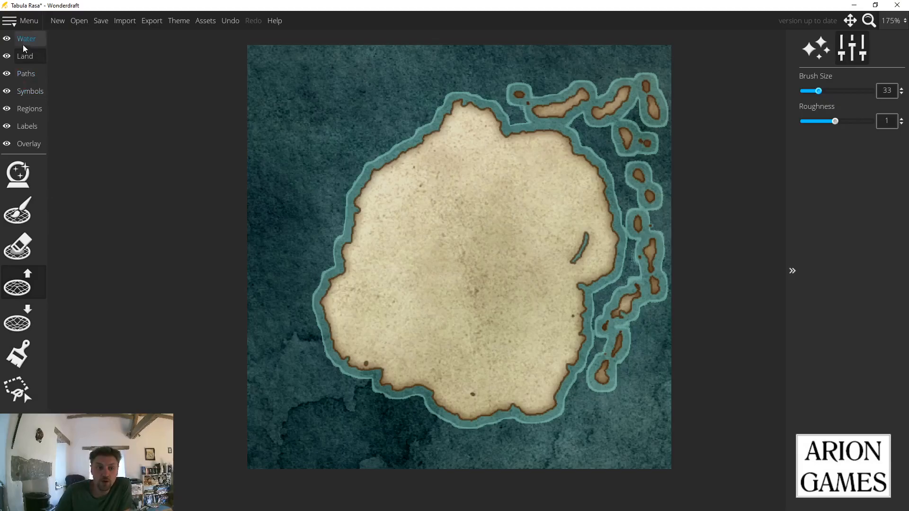
Paint olive-green ground patches around the outer landmass with the mottled brush at size 46, opacity 0.46 and velocity 0.41.
{"action": "left_click", "coordinate": [19, 352]}
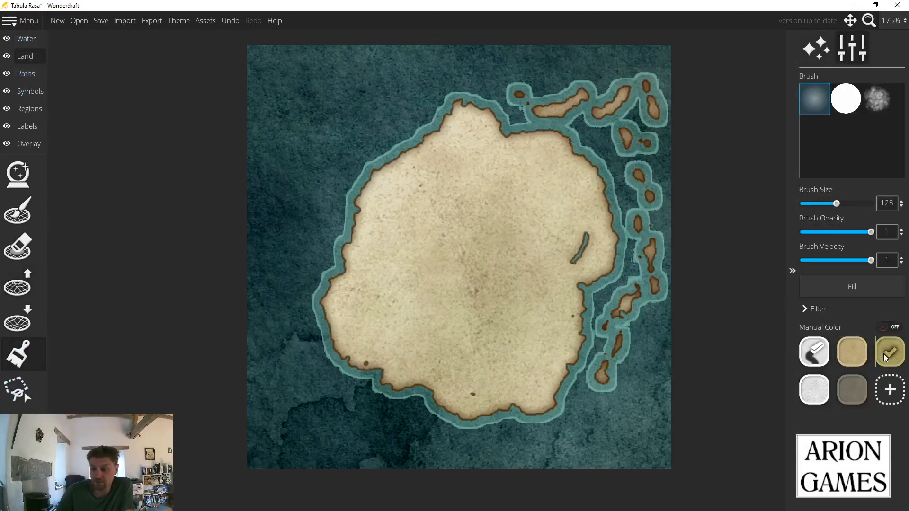
{"action": "left_click", "coordinate": [886, 99]}
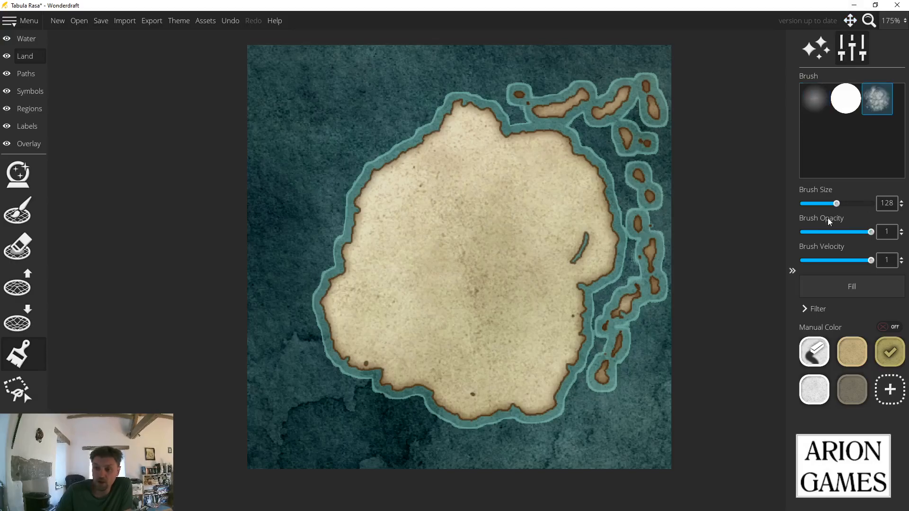
{"action": "left_click_drag", "start_coordinate": [837, 205], "coordinate": [814, 204]}
{"action": "left_click_drag", "start_coordinate": [872, 261], "coordinate": [838, 262]}
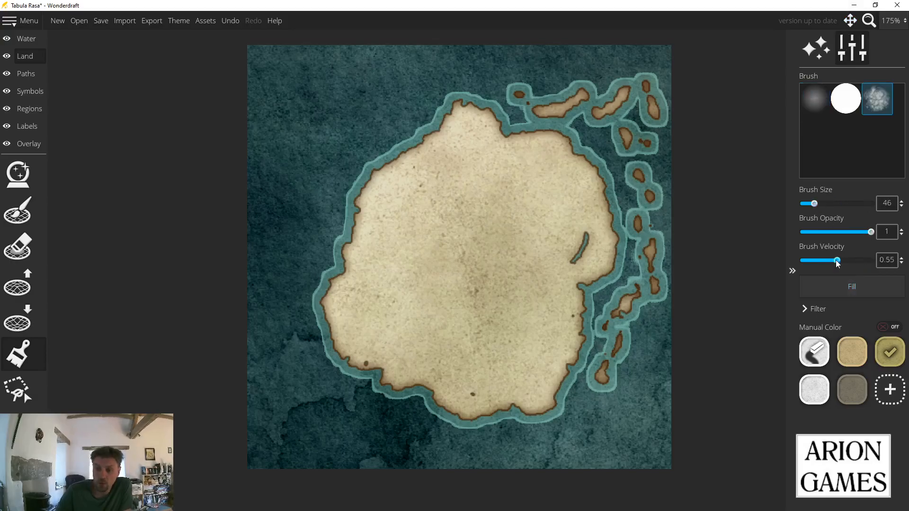
{"action": "left_click_drag", "start_coordinate": [872, 233], "coordinate": [822, 240]}
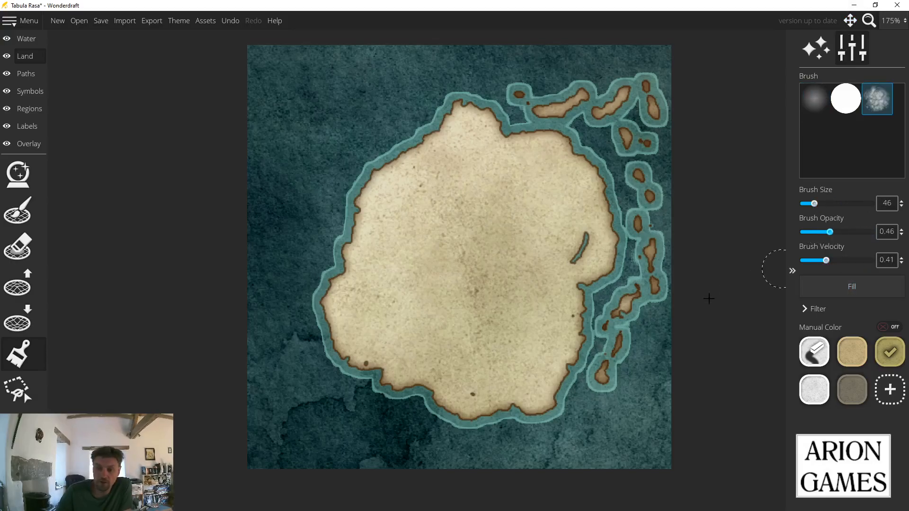
{"action": "mouse_move", "coordinate": [606, 240]}
{"action": "left_mouse_down"}
{"action": "mouse_move", "coordinate": [564, 274]}
{"action": "mouse_move", "coordinate": [562, 354]}
{"action": "mouse_move", "coordinate": [555, 311]}
{"action": "mouse_move", "coordinate": [525, 387]}
{"action": "mouse_move", "coordinate": [558, 342]}
{"action": "mouse_move", "coordinate": [515, 404]}
{"action": "mouse_move", "coordinate": [528, 373]}
{"action": "mouse_move", "coordinate": [513, 388]}
{"action": "mouse_move", "coordinate": [433, 401]}
{"action": "mouse_move", "coordinate": [473, 388]}
{"action": "mouse_move", "coordinate": [310, 364]}
{"action": "mouse_move", "coordinate": [433, 374]}
{"action": "mouse_move", "coordinate": [340, 329]}
{"action": "mouse_move", "coordinate": [396, 353]}
{"action": "mouse_move", "coordinate": [330, 309]}
{"action": "mouse_move", "coordinate": [359, 362]}
{"action": "mouse_move", "coordinate": [341, 297]}
{"action": "mouse_move", "coordinate": [362, 237]}
{"action": "mouse_move", "coordinate": [349, 317]}
{"action": "mouse_move", "coordinate": [384, 190]}
{"action": "mouse_move", "coordinate": [362, 277]}
{"action": "mouse_move", "coordinate": [398, 184]}
{"action": "mouse_move", "coordinate": [365, 213]}
{"action": "mouse_move", "coordinate": [437, 160]}
{"action": "mouse_move", "coordinate": [356, 207]}
{"action": "mouse_move", "coordinate": [441, 126]}
{"action": "mouse_move", "coordinate": [416, 187]}
{"action": "mouse_move", "coordinate": [475, 137]}
{"action": "mouse_move", "coordinate": [462, 167]}
{"action": "mouse_move", "coordinate": [546, 154]}
{"action": "mouse_move", "coordinate": [485, 141]}
{"action": "mouse_move", "coordinate": [587, 200]}
{"action": "mouse_move", "coordinate": [503, 123]}
{"action": "mouse_move", "coordinate": [459, 106]}
{"action": "mouse_move", "coordinate": [341, 266]}
{"action": "mouse_move", "coordinate": [404, 187]}
{"action": "mouse_move", "coordinate": [387, 316]}
{"action": "mouse_move", "coordinate": [504, 359]}
{"action": "mouse_move", "coordinate": [414, 353]}
{"action": "mouse_move", "coordinate": [540, 336]}
{"action": "mouse_move", "coordinate": [562, 238]}
{"action": "mouse_move", "coordinate": [430, 168]}
{"action": "mouse_move", "coordinate": [436, 284]}
{"action": "mouse_move", "coordinate": [469, 409]}
{"action": "mouse_move", "coordinate": [688, 464]}
{"action": "left_mouse_up"}
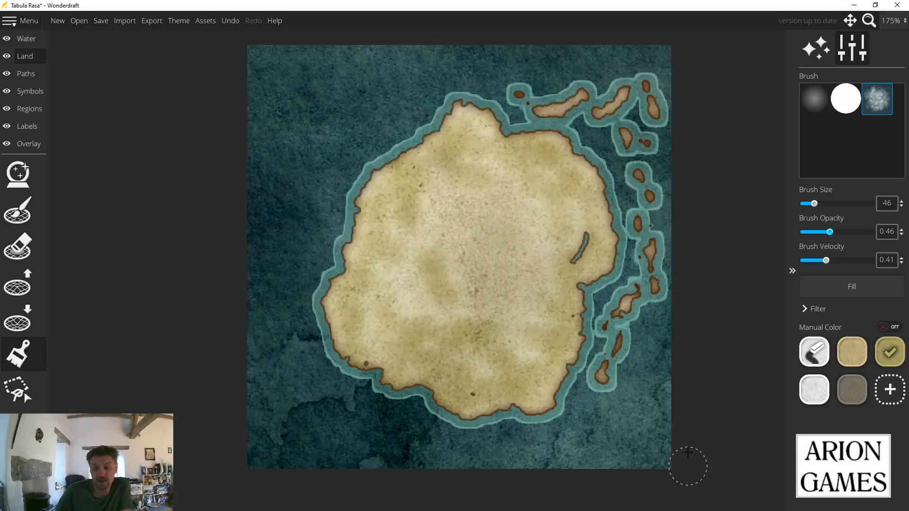
Paint dark grey ground over the landmass's centre and add white highlights in its middle.
{"action": "left_click", "coordinate": [853, 390]}
{"action": "mouse_move", "coordinate": [515, 184]}
{"action": "left_mouse_down"}
{"action": "mouse_move", "coordinate": [447, 278]}
{"action": "mouse_move", "coordinate": [458, 253]}
{"action": "mouse_move", "coordinate": [456, 298]}
{"action": "mouse_move", "coordinate": [534, 245]}
{"action": "mouse_move", "coordinate": [493, 302]}
{"action": "mouse_move", "coordinate": [487, 262]}
{"action": "mouse_move", "coordinate": [431, 268]}
{"action": "mouse_move", "coordinate": [469, 217]}
{"action": "mouse_move", "coordinate": [524, 223]}
{"action": "mouse_move", "coordinate": [539, 248]}
{"action": "left_mouse_up"}
{"action": "left_click", "coordinate": [815, 390]}
{"action": "mouse_move", "coordinate": [481, 259]}
{"action": "left_mouse_down"}
{"action": "mouse_move", "coordinate": [503, 231]}
{"action": "mouse_move", "coordinate": [464, 263]}
{"action": "mouse_move", "coordinate": [511, 251]}
{"action": "left_mouse_up"}
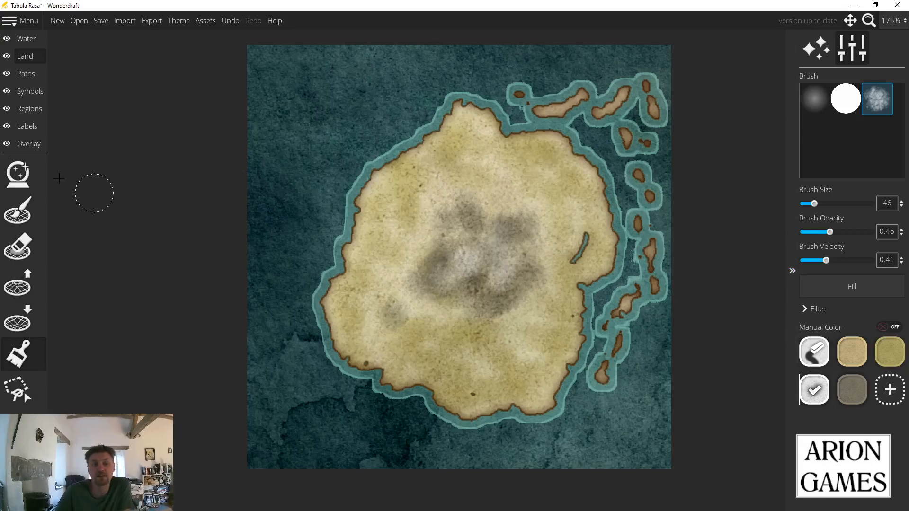
Draw width-4 rivers from the grey highlands to the southern, southwestern and northern coasts, with a tributary on the southern river.
{"action": "left_click", "coordinate": [26, 38]}
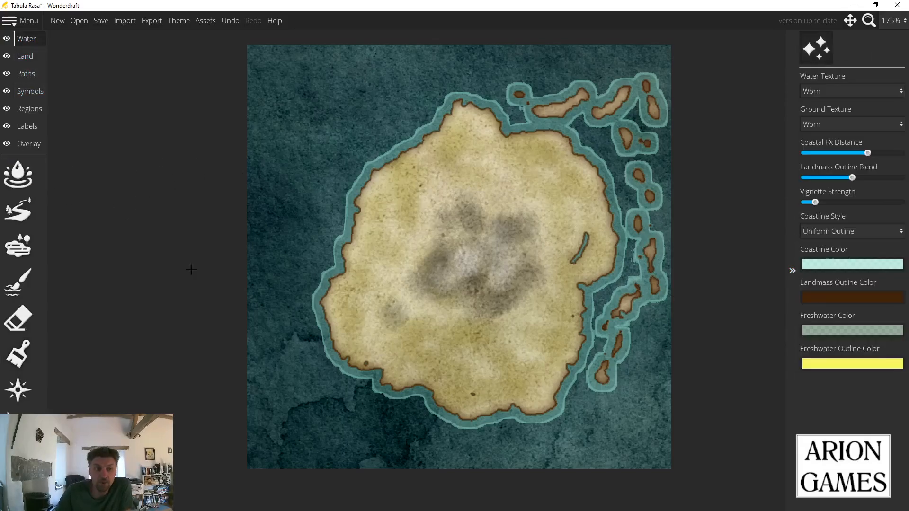
{"action": "left_click", "coordinate": [41, 215]}
{"action": "mouse_move", "coordinate": [483, 249]}
{"action": "left_mouse_down"}
{"action": "mouse_move", "coordinate": [522, 323]}
{"action": "mouse_move", "coordinate": [525, 415]}
{"action": "mouse_move", "coordinate": [605, 437]}
{"action": "mouse_move", "coordinate": [528, 414]}
{"action": "left_mouse_up"}
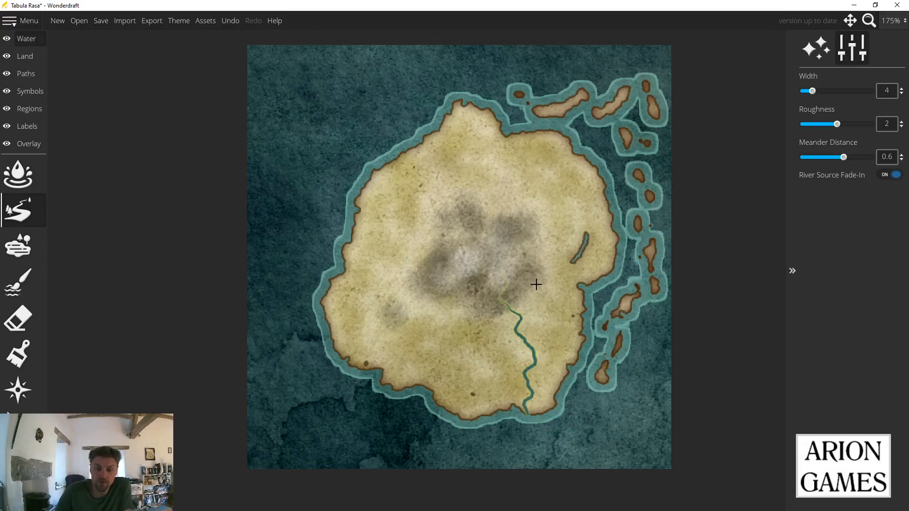
{"action": "left_click_drag", "start_coordinate": [535, 315], "coordinate": [529, 345]}
{"action": "mouse_move", "coordinate": [463, 268]}
{"action": "left_mouse_down"}
{"action": "mouse_move", "coordinate": [433, 294]}
{"action": "mouse_move", "coordinate": [403, 368]}
{"action": "mouse_move", "coordinate": [382, 369]}
{"action": "left_mouse_up"}
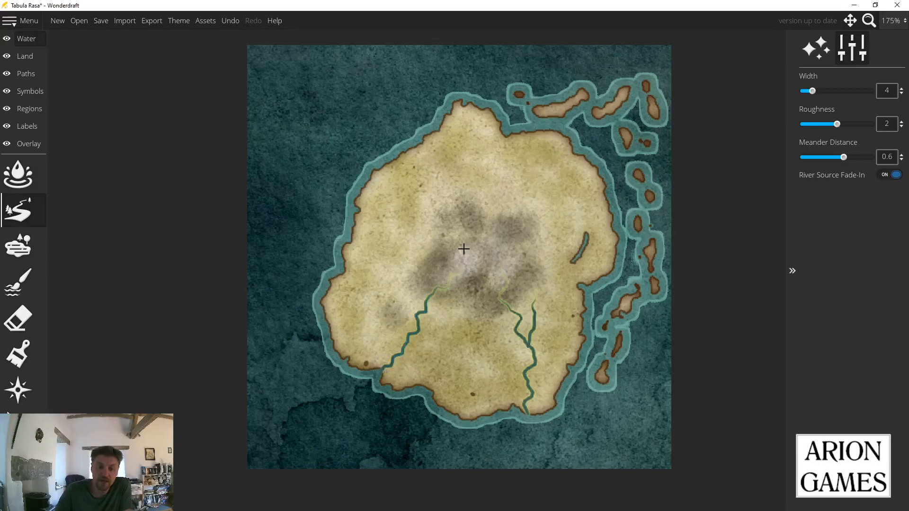
{"action": "mouse_move", "coordinate": [481, 226]}
{"action": "left_mouse_down"}
{"action": "mouse_move", "coordinate": [474, 170]}
{"action": "mouse_move", "coordinate": [505, 138]}
{"action": "left_mouse_up"}
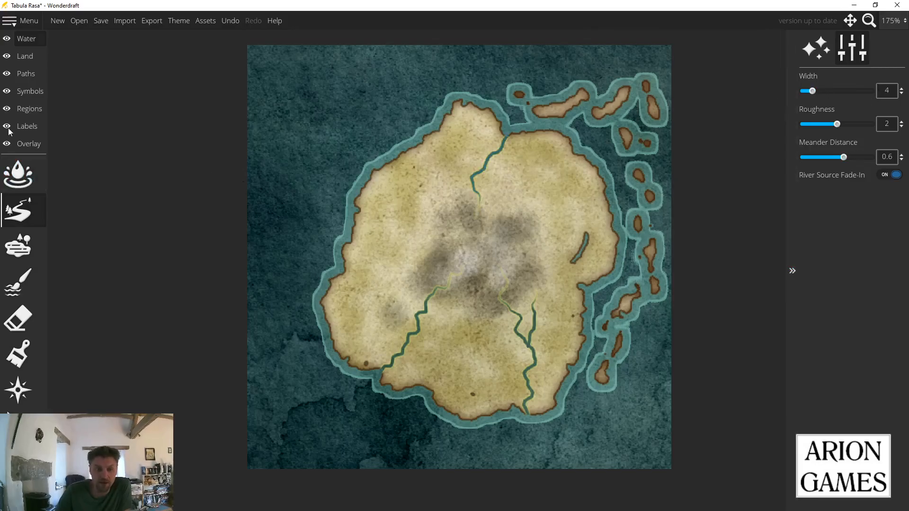
Place a rough-edged lake west of the central highlands with a brush size of 71.
{"action": "left_click", "coordinate": [18, 245]}
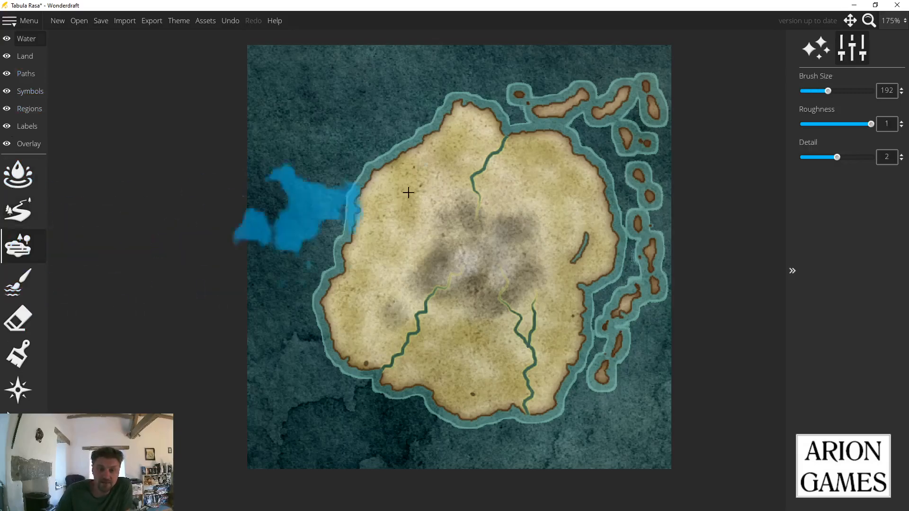
{"action": "left_click_drag", "start_coordinate": [830, 90], "coordinate": [822, 93]}
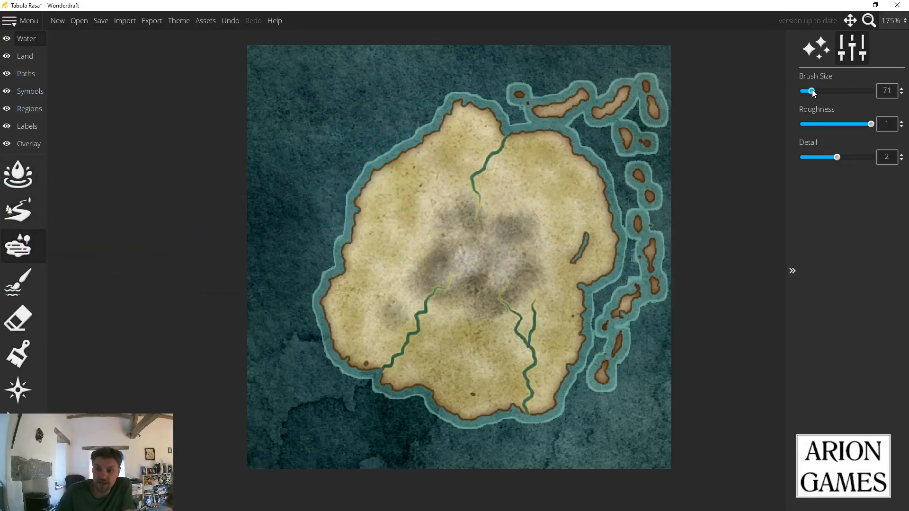
{"action": "left_click", "coordinate": [384, 245]}
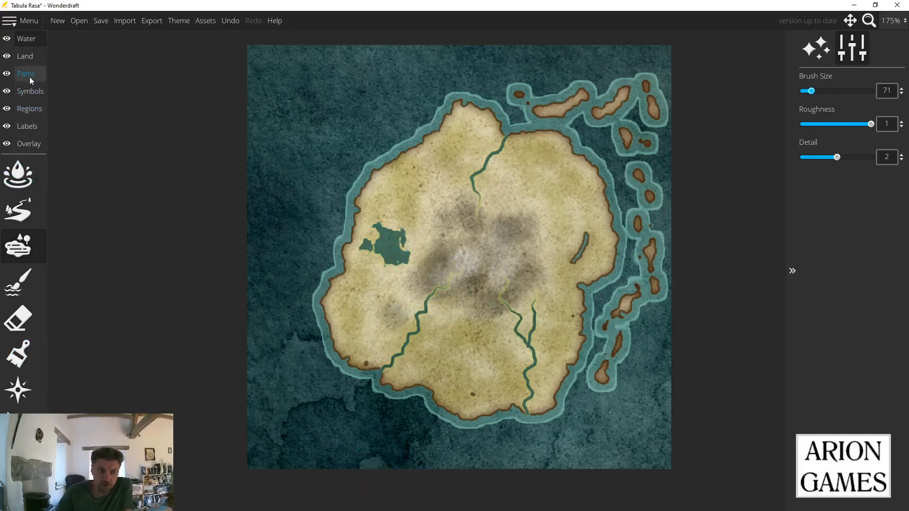
Place a cluster of rugged snow-style mountain symbols over the grey central highlands at symbol scale 35.
{"action": "left_click", "coordinate": [30, 91]}
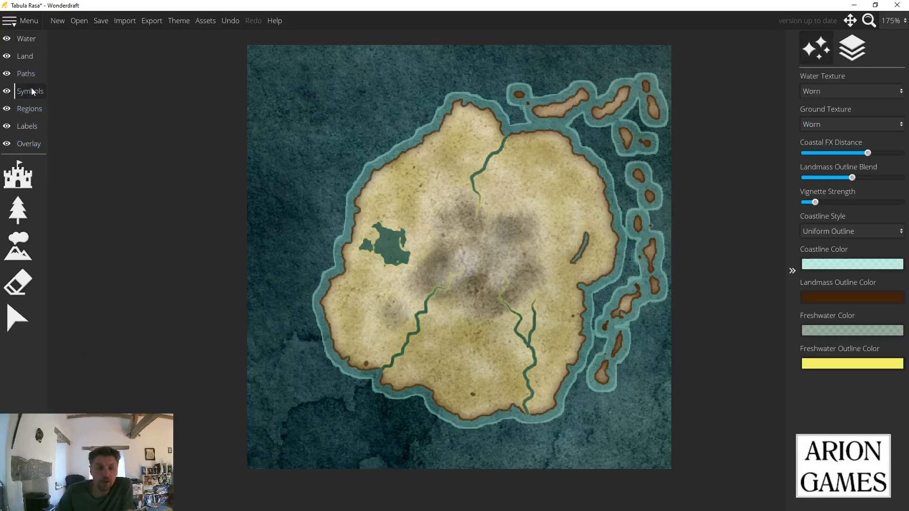
{"action": "left_click", "coordinate": [19, 255]}
{"action": "left_click", "coordinate": [848, 260]}
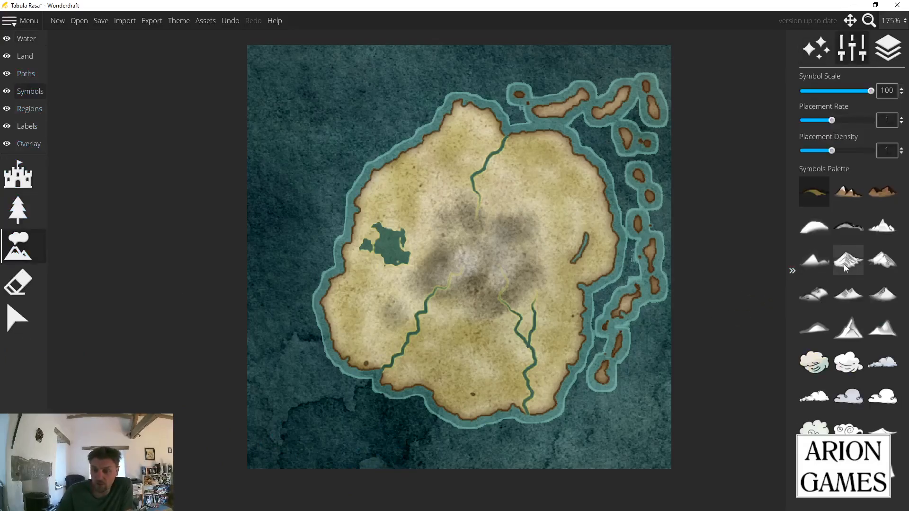
{"action": "left_click_drag", "start_coordinate": [870, 92], "coordinate": [822, 92]}
{"action": "left_click", "coordinate": [467, 226]}
{"action": "left_click", "coordinate": [466, 226]}
{"action": "left_click", "coordinate": [459, 235]}
{"action": "left_click", "coordinate": [458, 265]}
{"action": "left_click", "coordinate": [505, 237]}
{"action": "left_click", "coordinate": [505, 260]}
{"action": "left_click", "coordinate": [513, 279]}
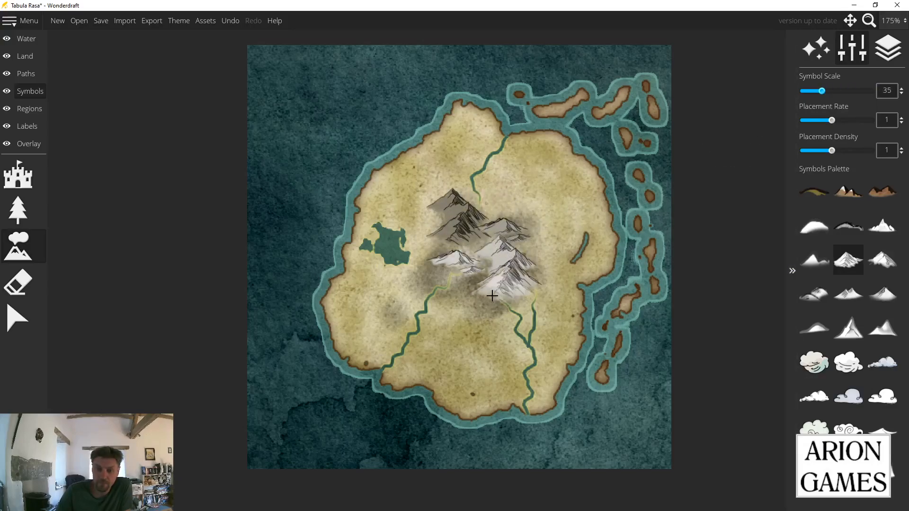
{"action": "left_click", "coordinate": [459, 281]}
{"action": "left_click", "coordinate": [471, 299]}
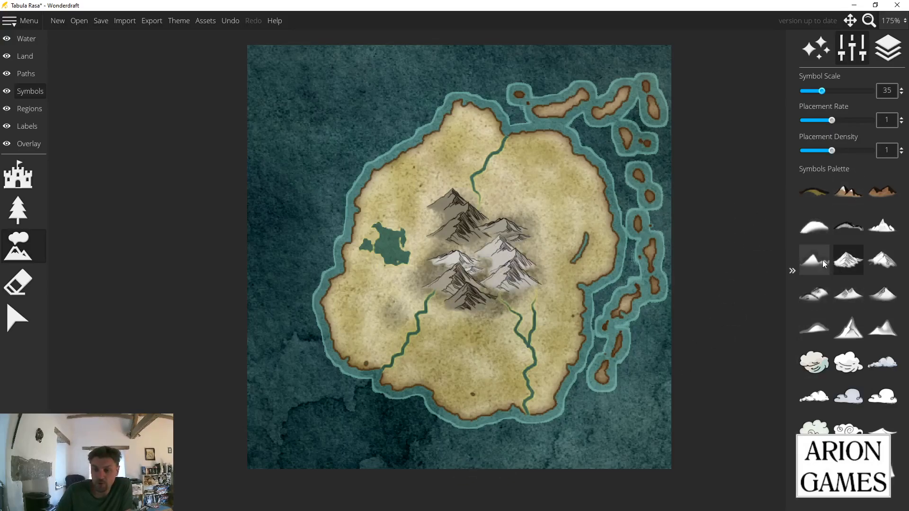
Add a second style of sharp mountain symbols along the eastern and western flanks of the central range.
{"action": "left_click", "coordinate": [882, 259]}
{"action": "left_click", "coordinate": [533, 231]}
{"action": "left_click", "coordinate": [539, 250]}
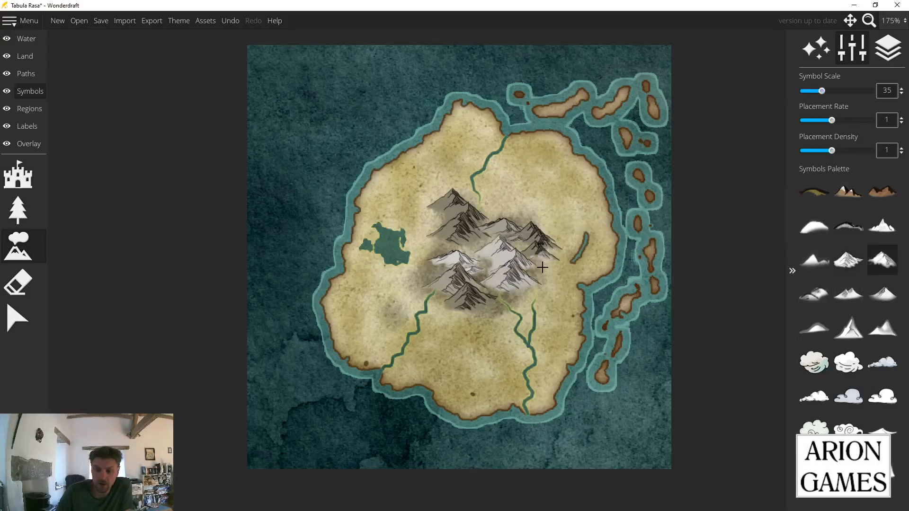
{"action": "left_click", "coordinate": [537, 279]}
{"action": "left_click", "coordinate": [433, 240]}
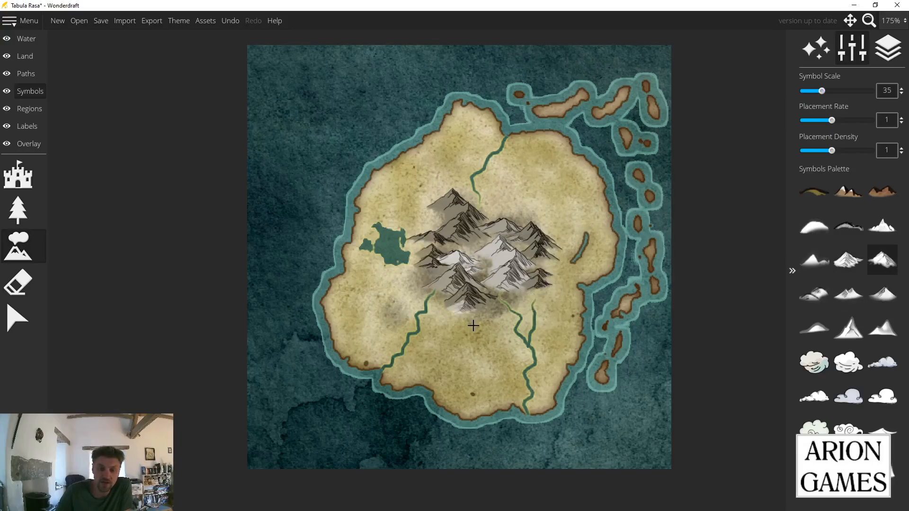
Scatter small hill symbols northeast of the mountain range and southward from its foot between the rivers.
{"action": "left_click", "coordinate": [814, 294]}
{"action": "left_click_drag", "start_coordinate": [497, 192], "coordinate": [529, 217]}
{"action": "left_click", "coordinate": [489, 205]}
{"action": "left_click_drag", "start_coordinate": [498, 309], "coordinate": [460, 362]}
{"action": "mouse_move", "coordinate": [466, 354]}
{"action": "left_mouse_down"}
{"action": "mouse_move", "coordinate": [502, 350]}
{"action": "mouse_move", "coordinate": [508, 341]}
{"action": "mouse_move", "coordinate": [475, 383]}
{"action": "mouse_move", "coordinate": [475, 359]}
{"action": "mouse_move", "coordinate": [472, 383]}
{"action": "left_mouse_up"}
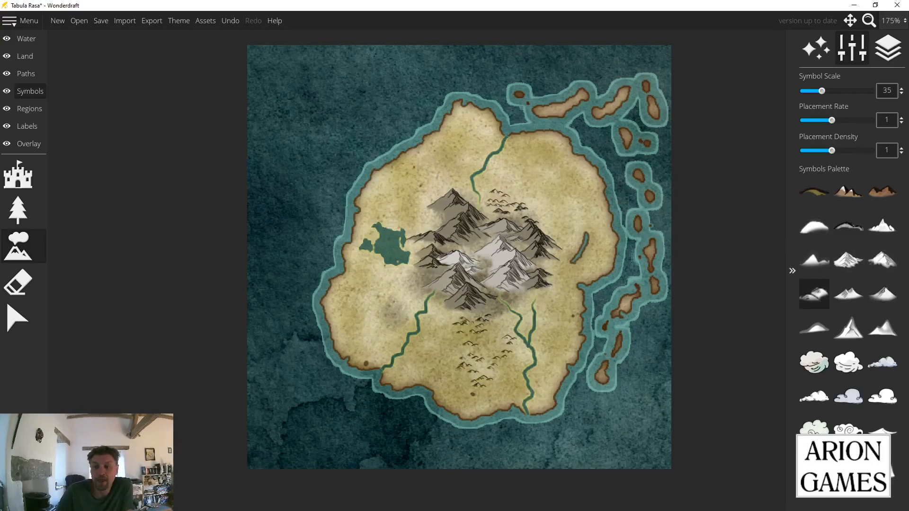
Place round yellow-green tree symbols at scale 45 as forests in the northeast and just north of the mountains.
{"action": "left_click", "coordinate": [38, 211]}
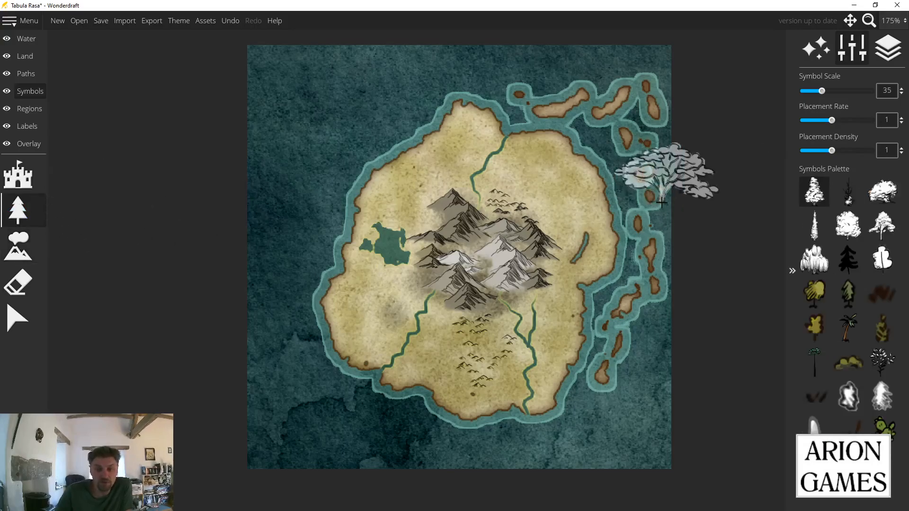
{"action": "left_click", "coordinate": [814, 294]}
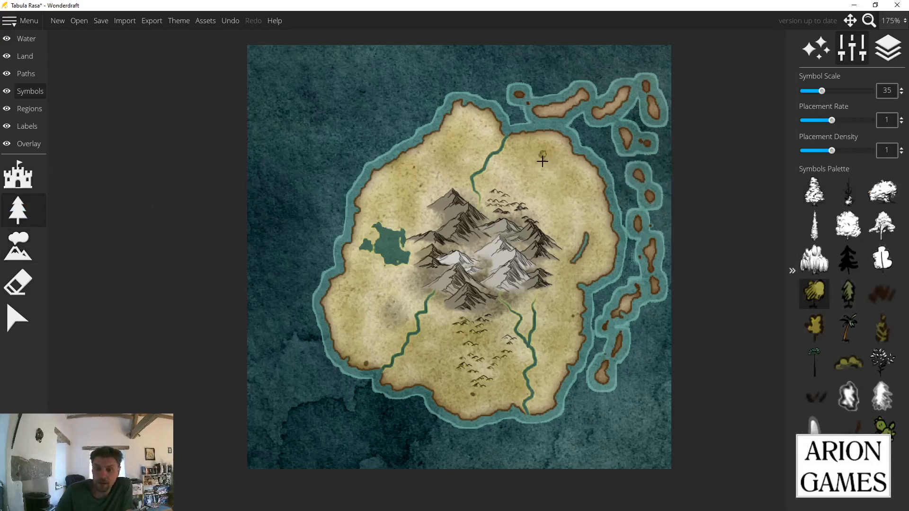
{"action": "left_click_drag", "start_coordinate": [823, 91], "coordinate": [830, 91]}
{"action": "mouse_move", "coordinate": [536, 162]}
{"action": "left_mouse_down"}
{"action": "mouse_move", "coordinate": [568, 176]}
{"action": "mouse_move", "coordinate": [539, 172]}
{"action": "mouse_move", "coordinate": [584, 205]}
{"action": "mouse_move", "coordinate": [550, 202]}
{"action": "mouse_move", "coordinate": [569, 215]}
{"action": "left_mouse_up"}
{"action": "mouse_move", "coordinate": [440, 151]}
{"action": "left_mouse_down"}
{"action": "mouse_move", "coordinate": [440, 173]}
{"action": "mouse_move", "coordinate": [457, 160]}
{"action": "mouse_move", "coordinate": [469, 192]}
{"action": "left_mouse_up"}
Place conifer groves northwest and southwest of the mountains and scatter small grass tufts near the southeastern coast.
{"action": "left_click", "coordinate": [840, 285]}
{"action": "left_click_drag", "start_coordinate": [412, 195], "coordinate": [417, 217]}
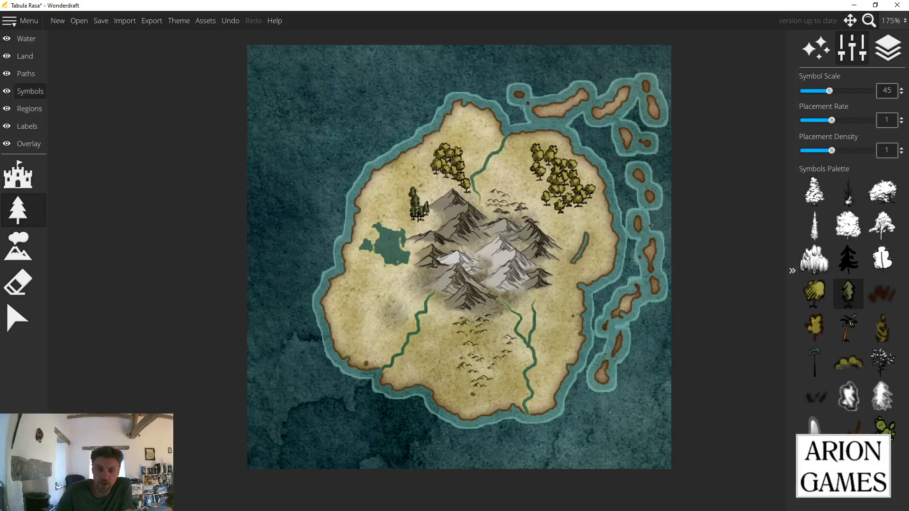
{"action": "mouse_move", "coordinate": [408, 274]}
{"action": "left_mouse_down"}
{"action": "mouse_move", "coordinate": [412, 298]}
{"action": "mouse_move", "coordinate": [401, 300]}
{"action": "mouse_move", "coordinate": [390, 336]}
{"action": "mouse_move", "coordinate": [438, 326]}
{"action": "mouse_move", "coordinate": [440, 362]}
{"action": "left_mouse_up"}
{"action": "left_click", "coordinate": [814, 395]}
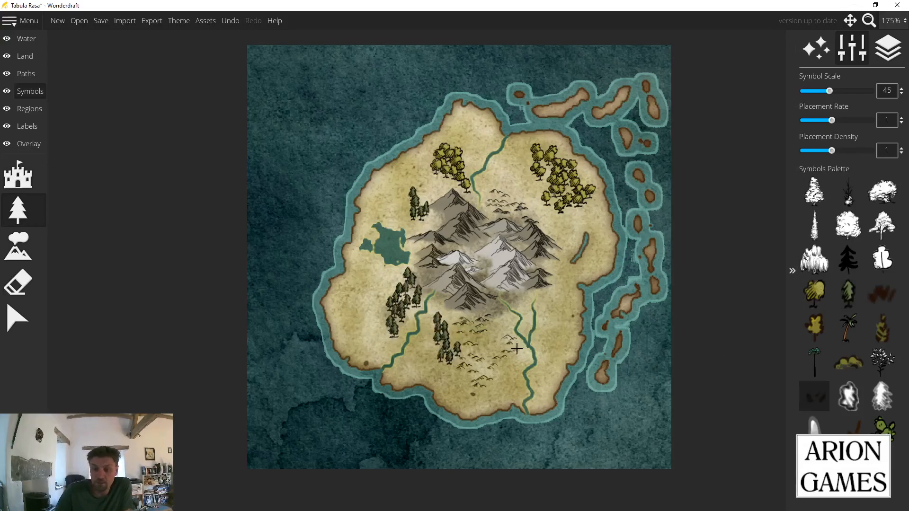
{"action": "mouse_move", "coordinate": [563, 321]}
{"action": "left_mouse_down"}
{"action": "mouse_move", "coordinate": [559, 350]}
{"action": "mouse_move", "coordinate": [571, 316]}
{"action": "mouse_move", "coordinate": [568, 340]}
{"action": "mouse_move", "coordinate": [560, 302]}
{"action": "mouse_move", "coordinate": [554, 329]}
{"action": "mouse_move", "coordinate": [554, 305]}
{"action": "mouse_move", "coordinate": [571, 297]}
{"action": "left_mouse_up"}
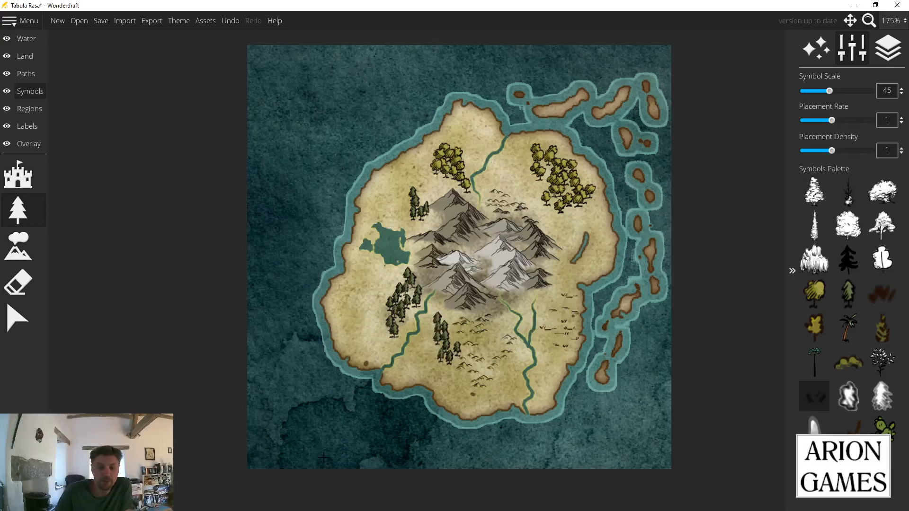
Paint the grass area along the southeastern coast with the olive-green ground colour.
{"action": "left_click", "coordinate": [25, 56]}
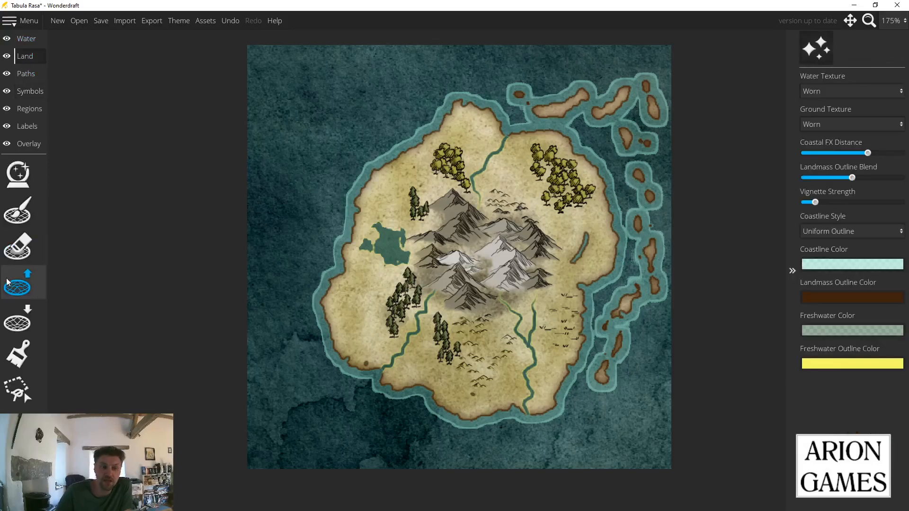
{"action": "left_click", "coordinate": [18, 355]}
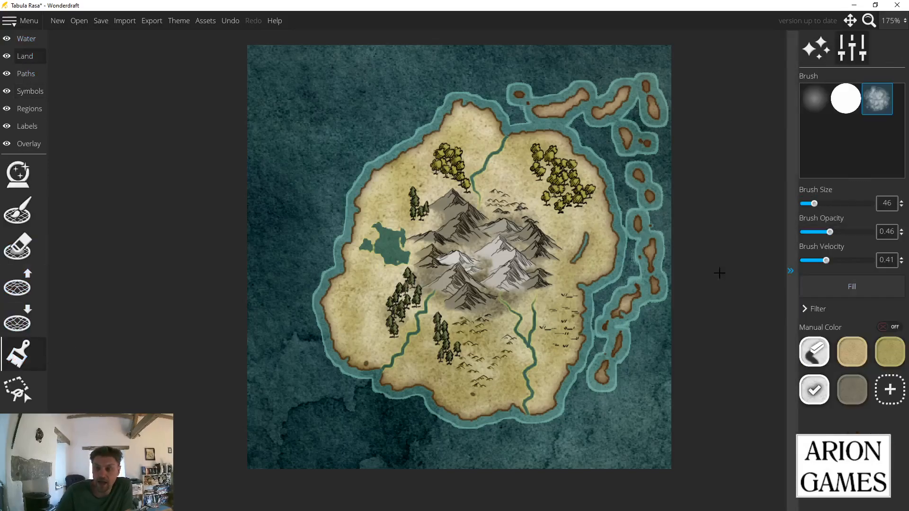
{"action": "left_click", "coordinate": [890, 351]}
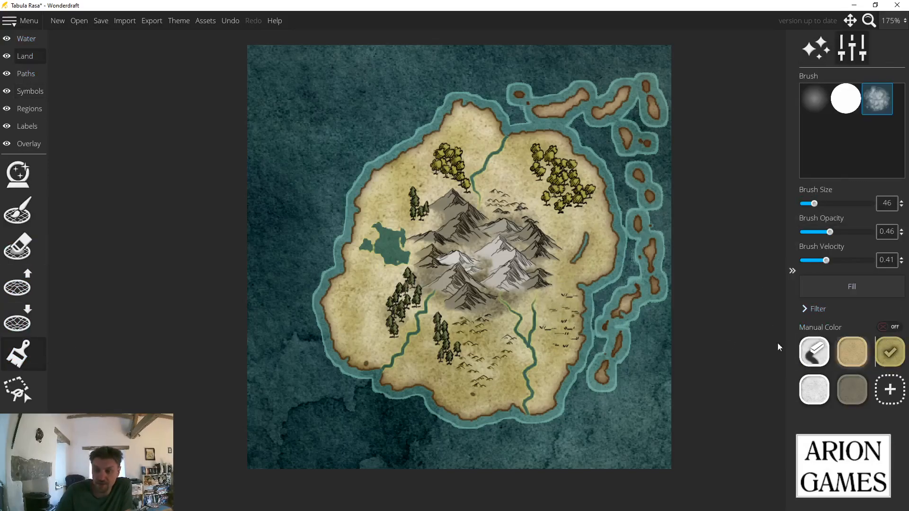
{"action": "mouse_move", "coordinate": [563, 306]}
{"action": "left_mouse_down"}
{"action": "mouse_move", "coordinate": [575, 339]}
{"action": "mouse_move", "coordinate": [557, 379]}
{"action": "mouse_move", "coordinate": [554, 304]}
{"action": "mouse_move", "coordinate": [570, 324]}
{"action": "mouse_move", "coordinate": [563, 343]}
{"action": "left_mouse_up"}
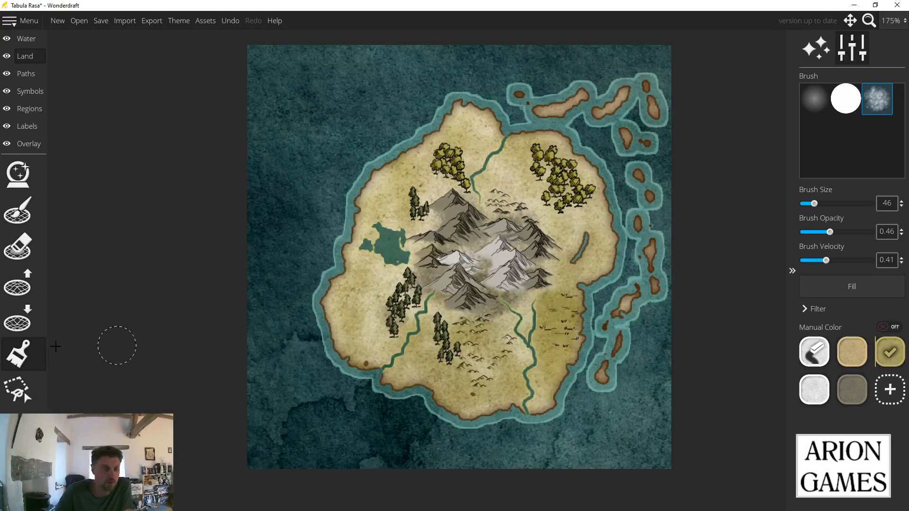
Place a red-roofed castle symbol at scale 10 beside the river mouth on the southern coast.
{"action": "left_click", "coordinate": [33, 91]}
{"action": "left_click", "coordinate": [20, 185]}
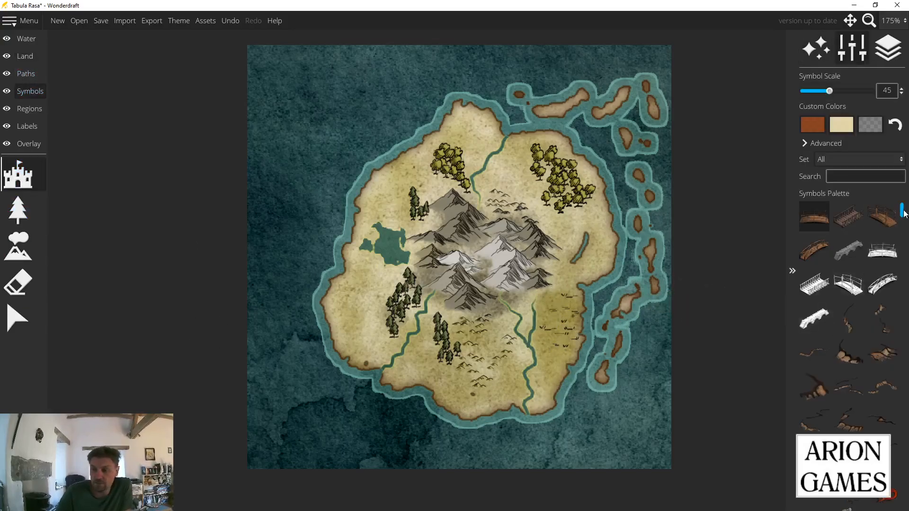
{"action": "scroll", "coordinate": [883, 217], "scroll_direction": "down", "scroll_amount": 5}
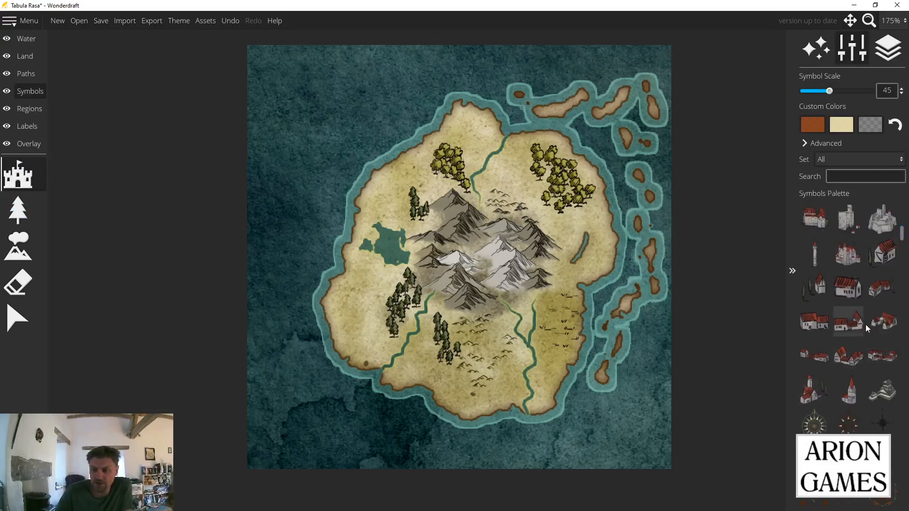
{"action": "scroll", "coordinate": [865, 326], "scroll_direction": "down", "scroll_amount": 1}
{"action": "scroll", "coordinate": [866, 326], "scroll_direction": "up", "scroll_amount": 2}
{"action": "left_click", "coordinate": [854, 303]}
{"action": "left_click_drag", "start_coordinate": [829, 91], "coordinate": [806, 91]}
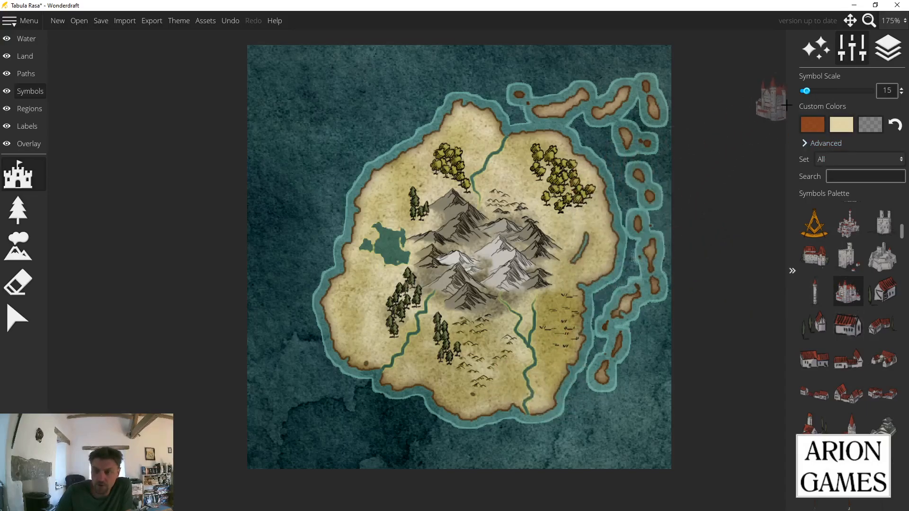
{"action": "double_click", "coordinate": [888, 90]}
{"action": "type", "text": "5"}
{"action": "key", "text": "Return"}
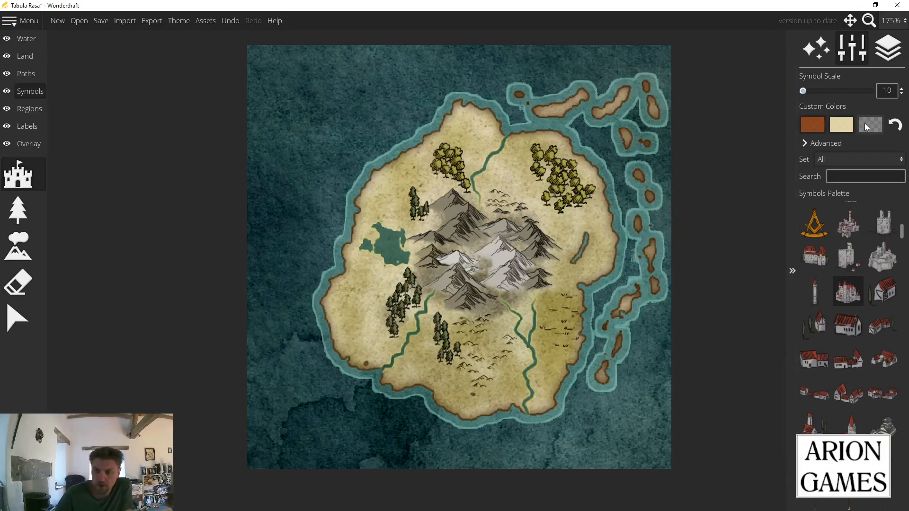
{"action": "left_click", "coordinate": [509, 400]}
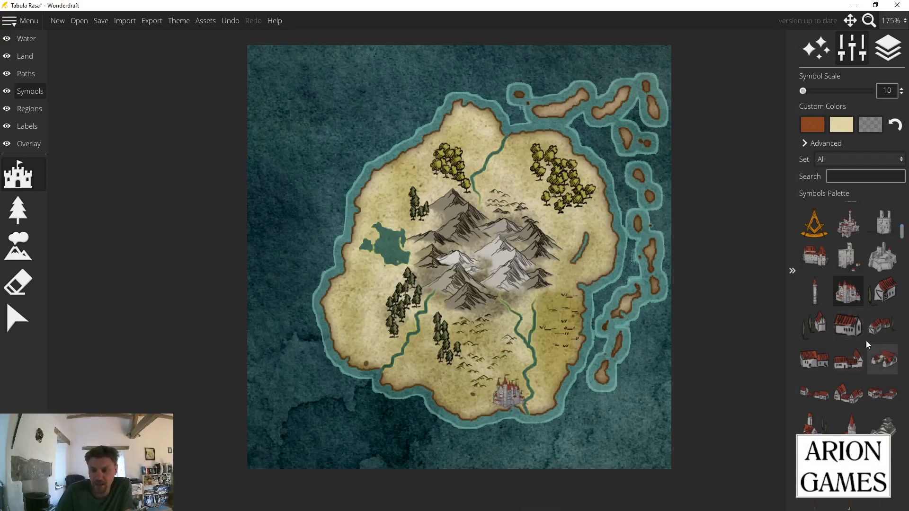
Place a small red-roofed village symbol at scale 20 west of the northern river mouth.
{"action": "left_click", "coordinate": [819, 365]}
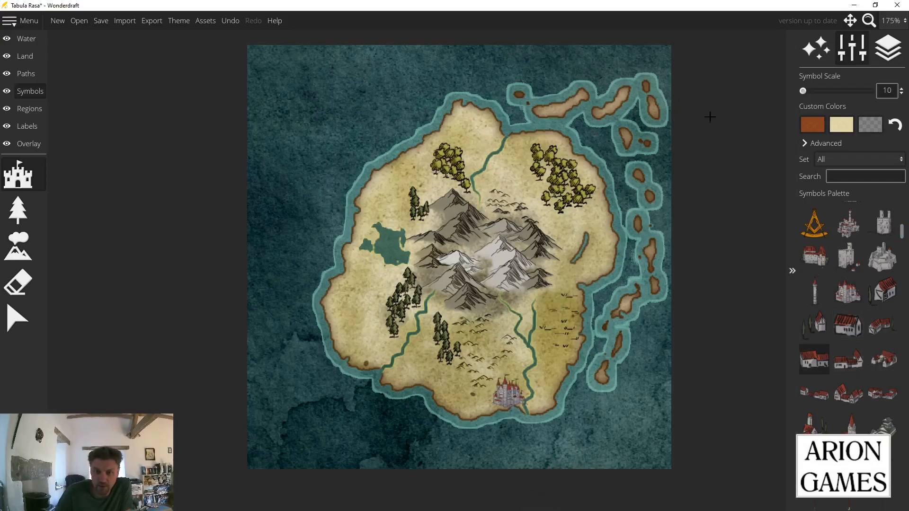
{"action": "left_click_drag", "start_coordinate": [811, 91], "coordinate": [812, 91]}
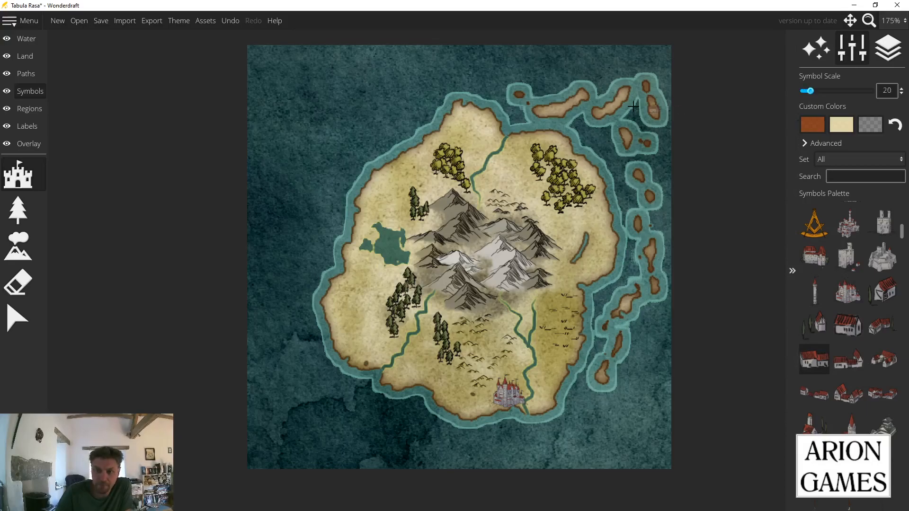
{"action": "left_click", "coordinate": [493, 136]}
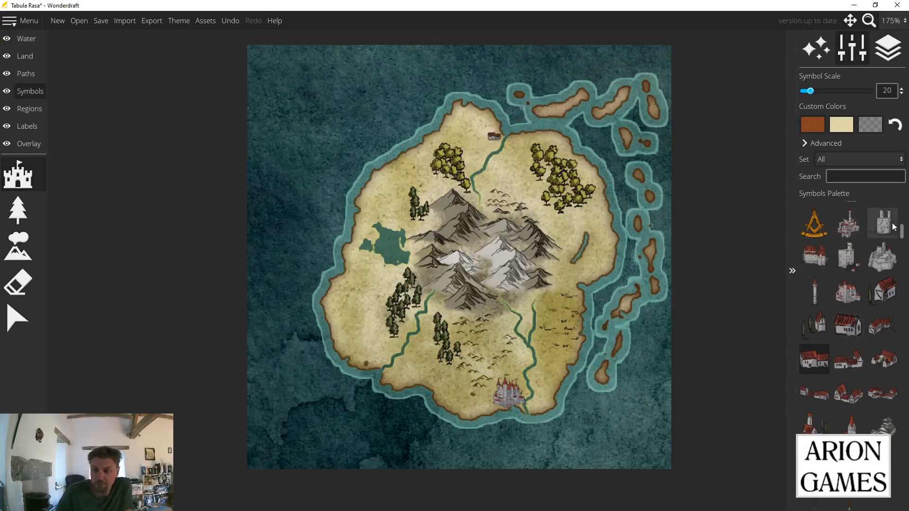
Place the red dragon symbol at scale 20 on the western land, west of the southwestern conifer grove.
{"action": "left_click_drag", "start_coordinate": [905, 232], "coordinate": [905, 221]}
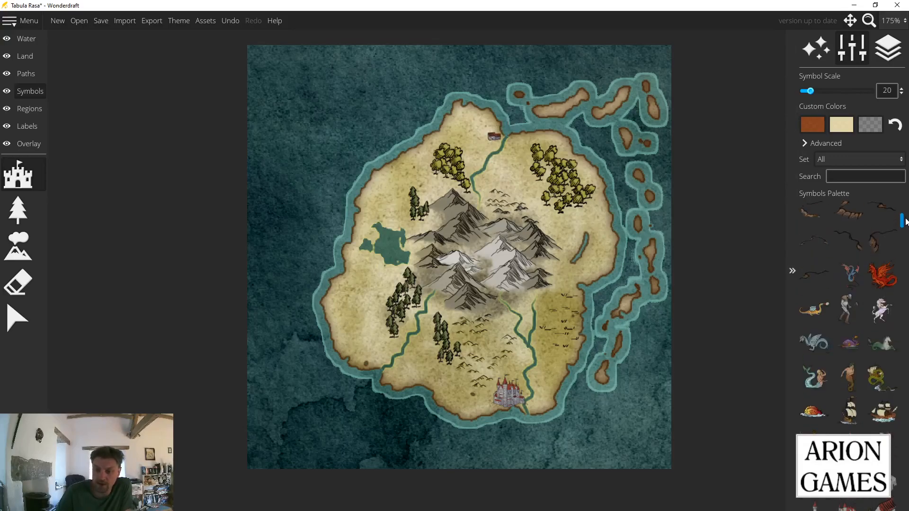
{"action": "left_click", "coordinate": [883, 277]}
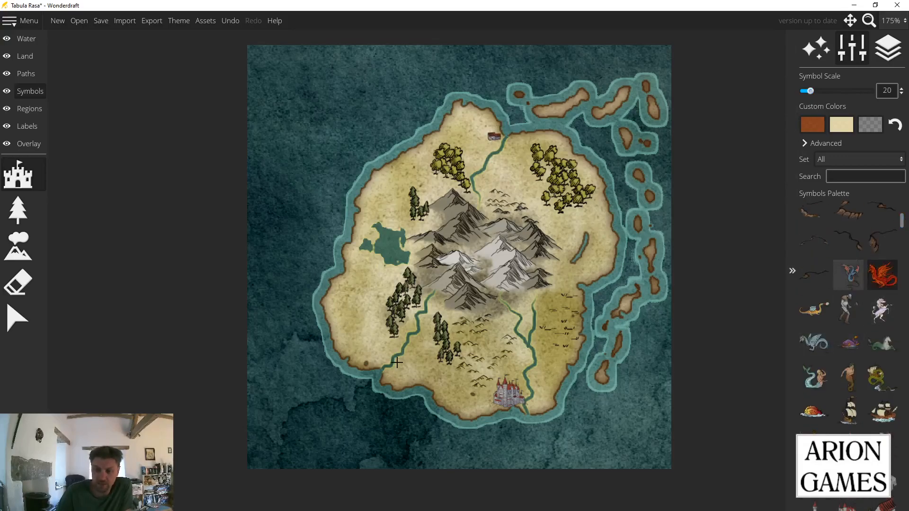
{"action": "left_click", "coordinate": [360, 319]}
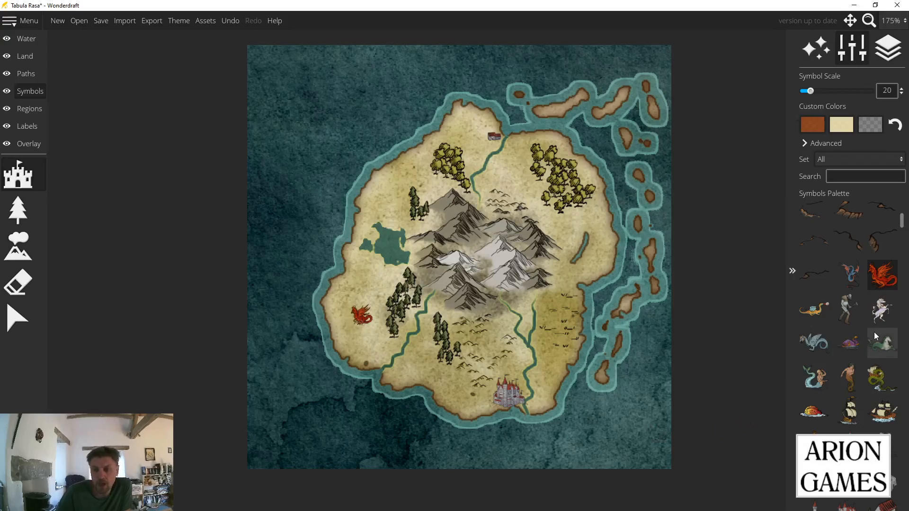
Place a mermaid in the northwestern sea and a black compass symbol off the southwestern coast.
{"action": "left_click", "coordinate": [815, 377]}
{"action": "left_click", "coordinate": [307, 91]}
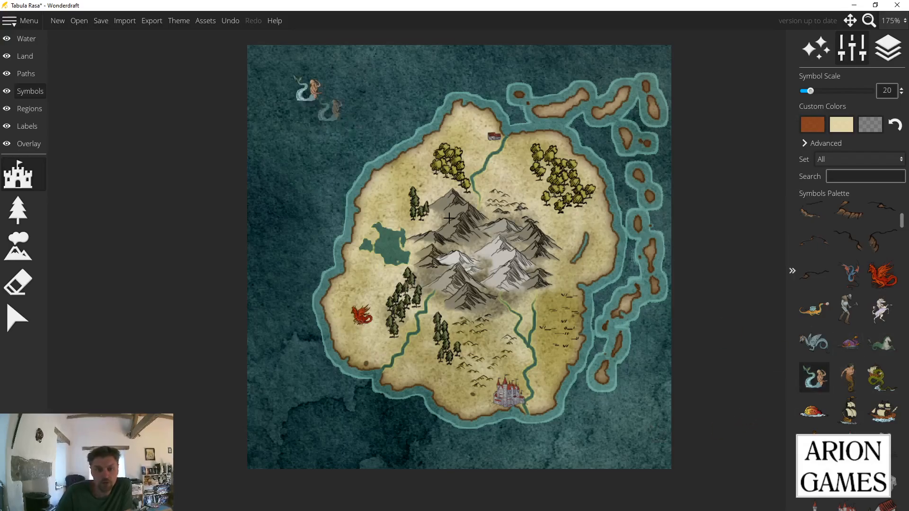
{"action": "left_click_drag", "start_coordinate": [903, 218], "coordinate": [905, 244]}
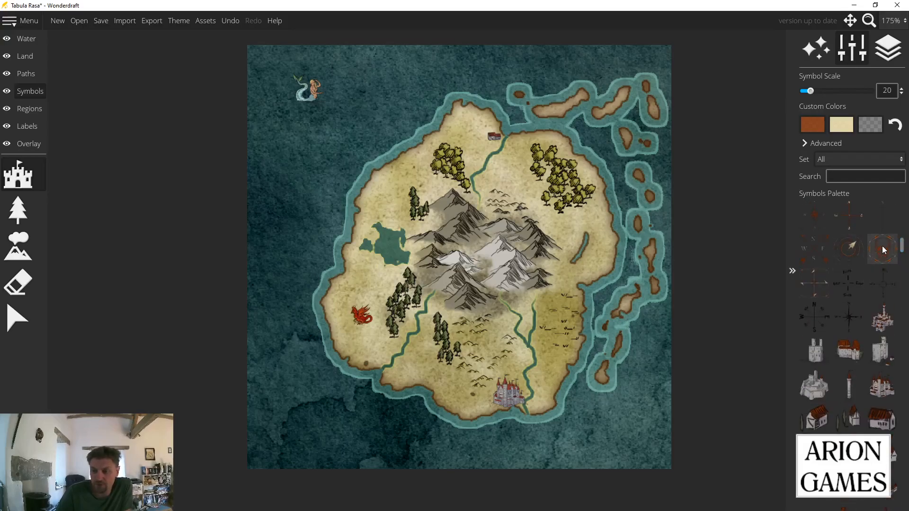
{"action": "left_click", "coordinate": [810, 322]}
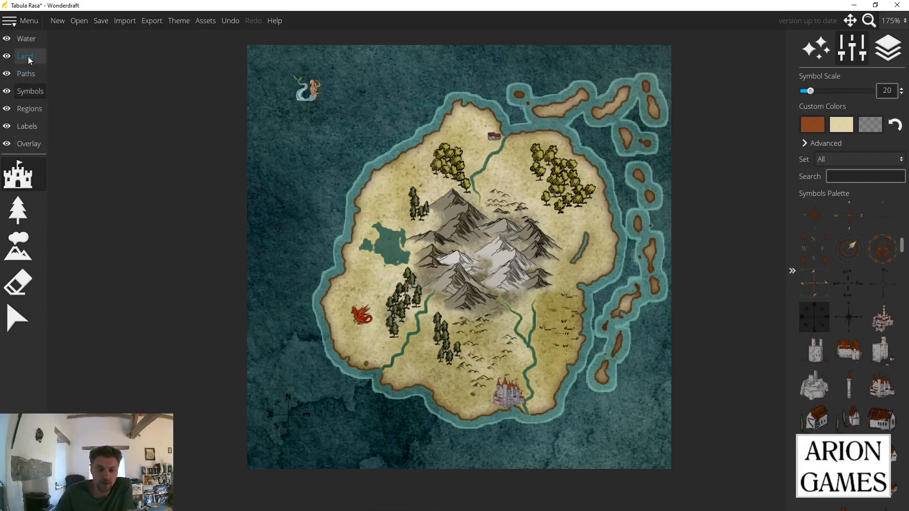
Add a 16-direction wind rose with line width 3 and outer radius 2048 in the southeastern sea.
{"action": "left_click", "coordinate": [27, 43]}
{"action": "left_click", "coordinate": [18, 390]}
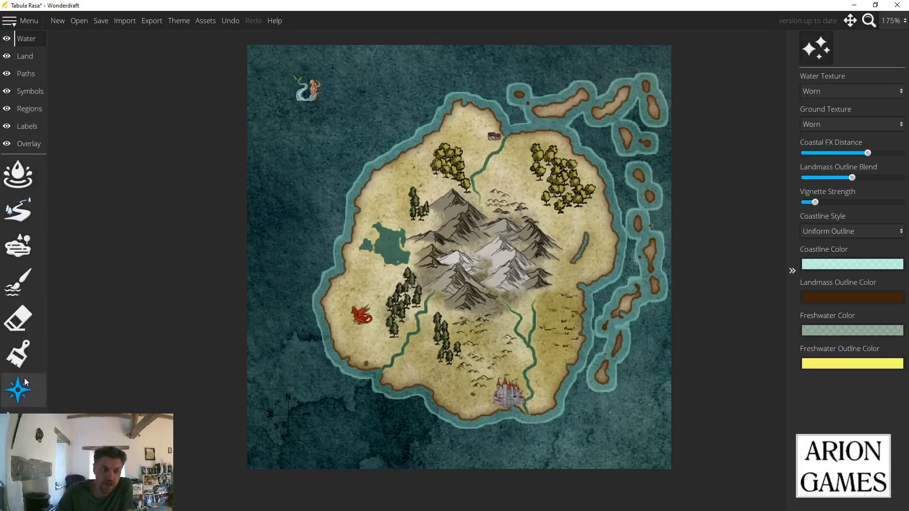
{"action": "left_click", "coordinate": [611, 430]}
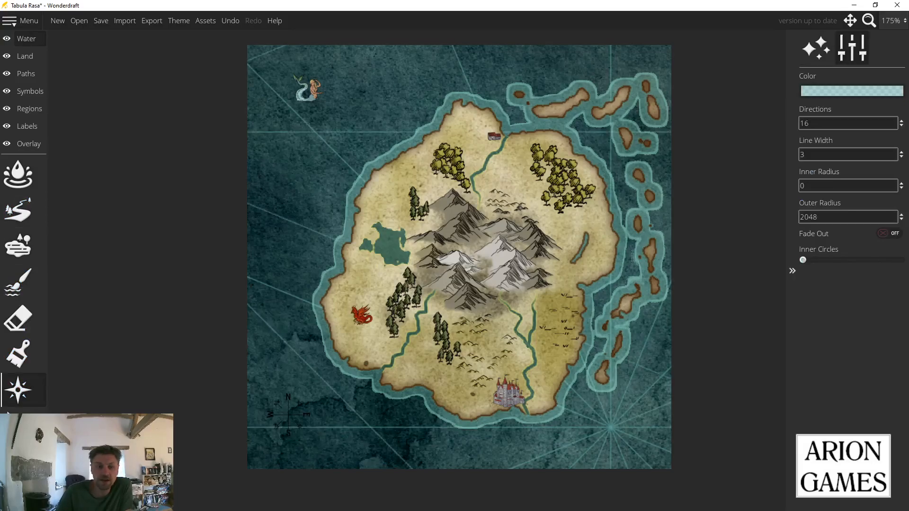
Set up City preset labels with font size 20 and the Settlements name generator.
{"action": "left_click", "coordinate": [30, 127]}
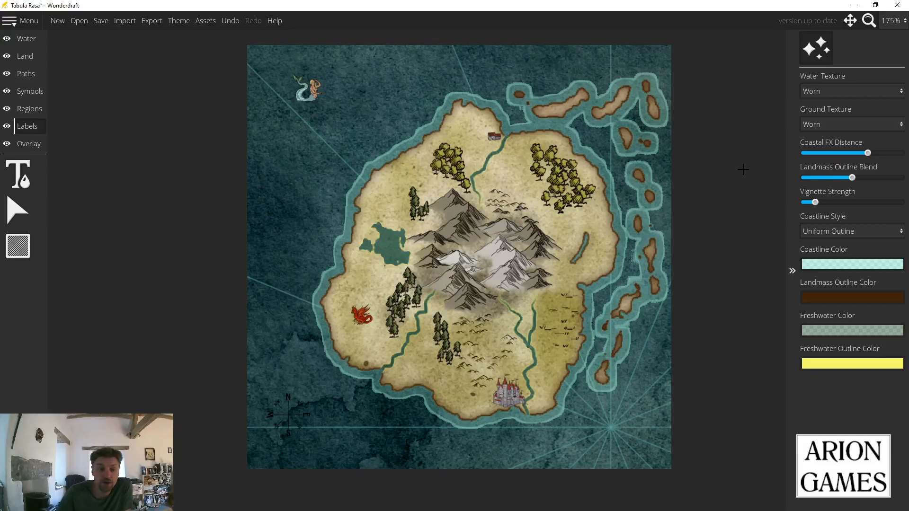
{"action": "left_click", "coordinate": [18, 175]}
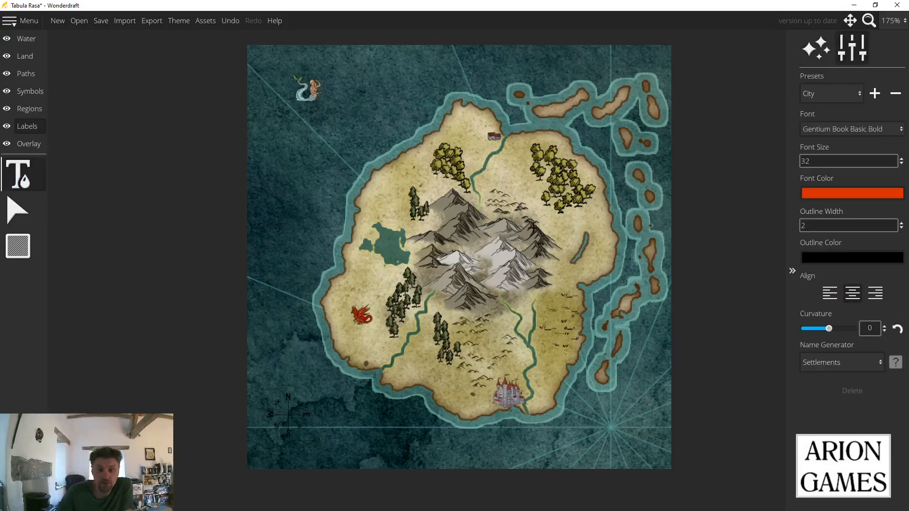
{"action": "left_click_drag", "start_coordinate": [817, 163], "coordinate": [641, 171]}
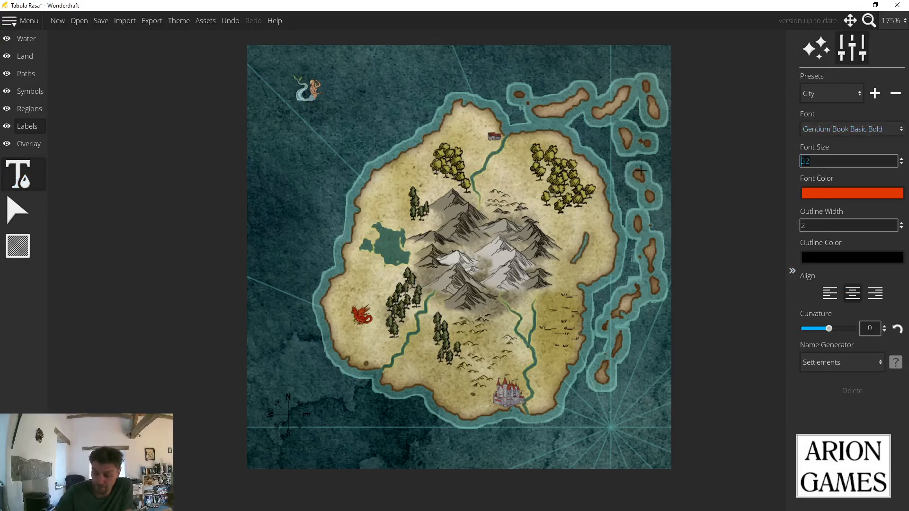
{"action": "left_click", "coordinate": [852, 364]}
{"action": "left_click", "coordinate": [853, 363]}
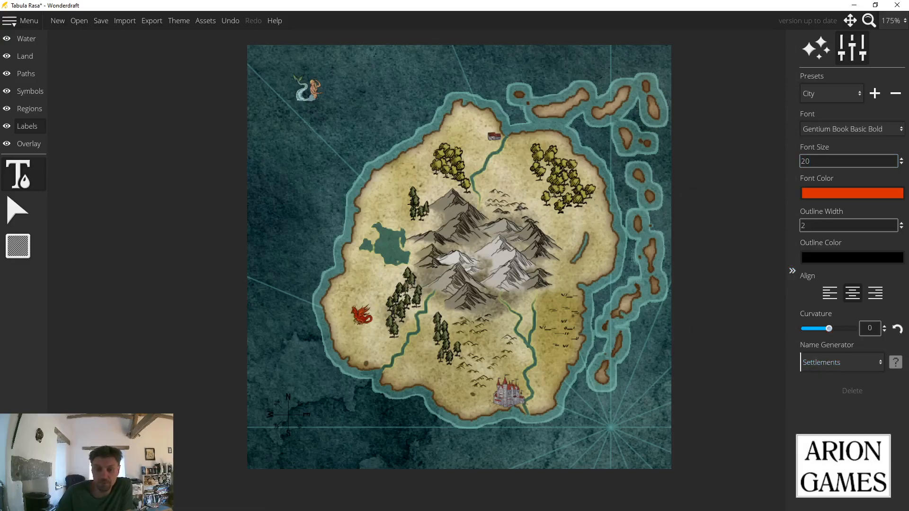
Place a label on the northwestern part of the island, curve it to 0.39 and generate a settlement name for it.
{"action": "left_click", "coordinate": [403, 179]}
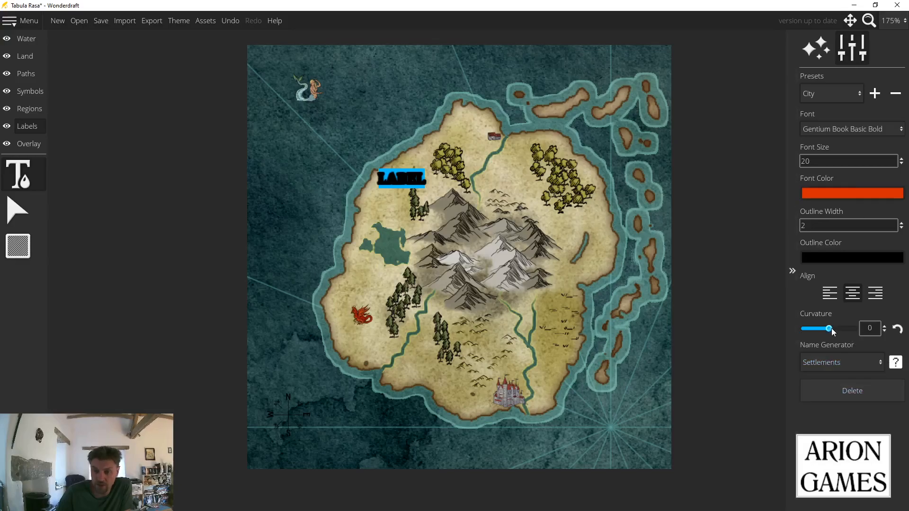
{"action": "left_click_drag", "start_coordinate": [832, 330], "coordinate": [839, 330]}
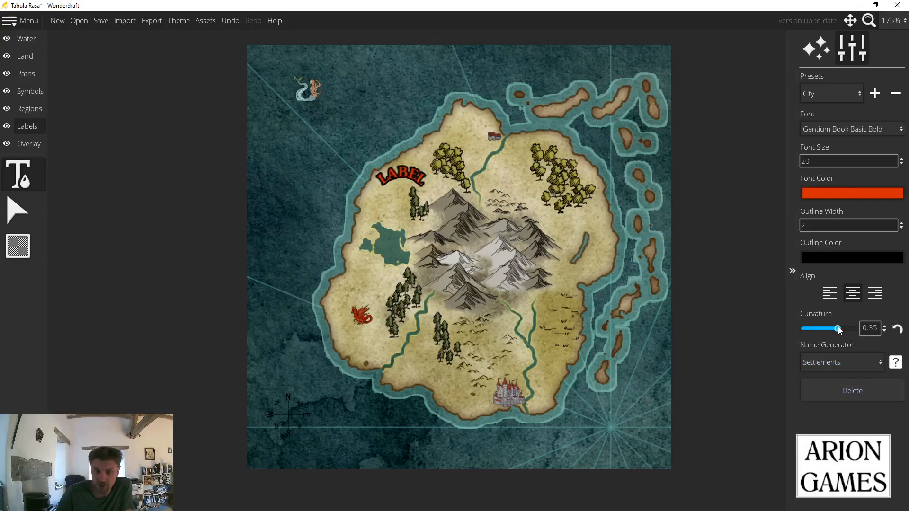
{"action": "left_click", "coordinate": [897, 364]}
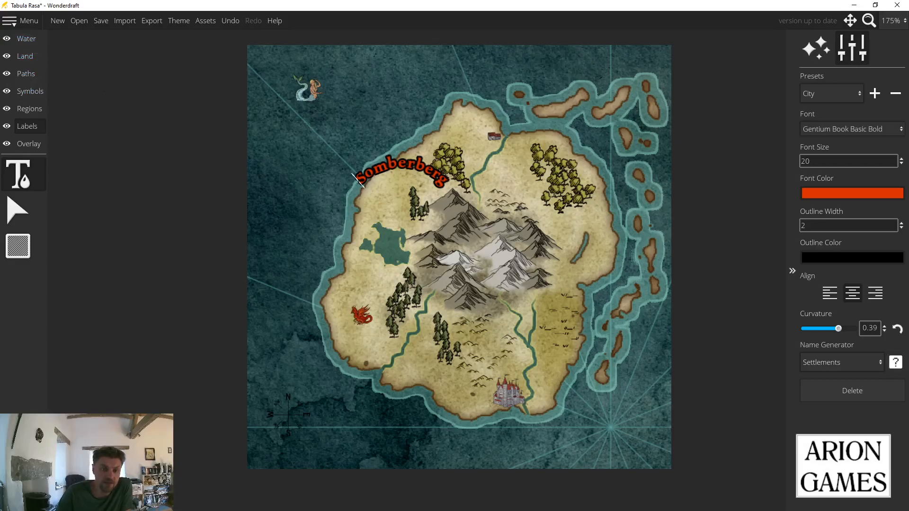
{"action": "left_click", "coordinate": [172, 209]}
{"action": "left_click_drag", "start_coordinate": [103, 207], "coordinate": [76, 238]}
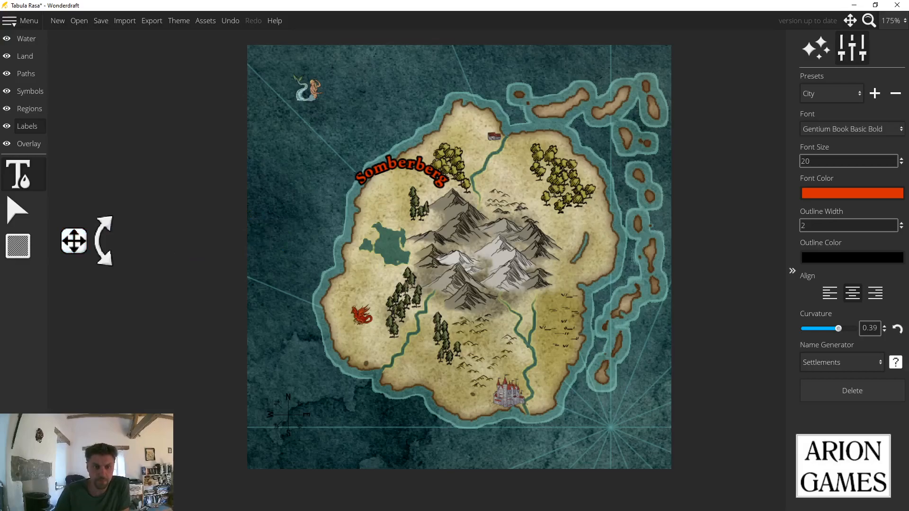
{"action": "left_click", "coordinate": [43, 206]}
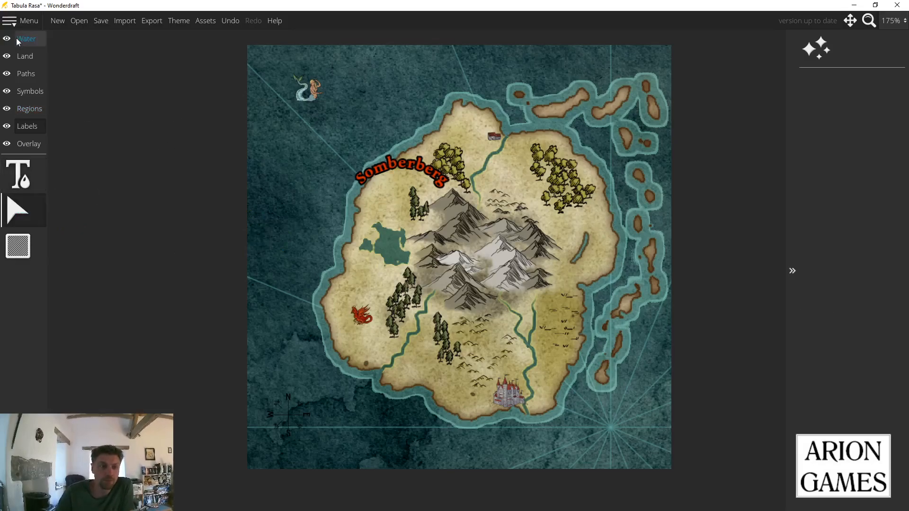
Undo the curved settlement label on the northwestern part of the island.
{"action": "left_click", "coordinate": [230, 22]}
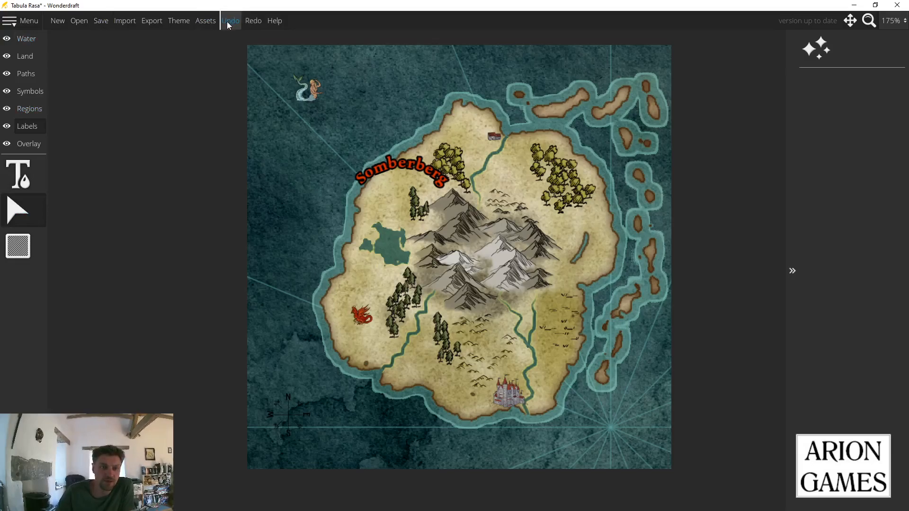
{"action": "left_click", "coordinate": [230, 23]}
{"action": "left_click", "coordinate": [231, 23]}
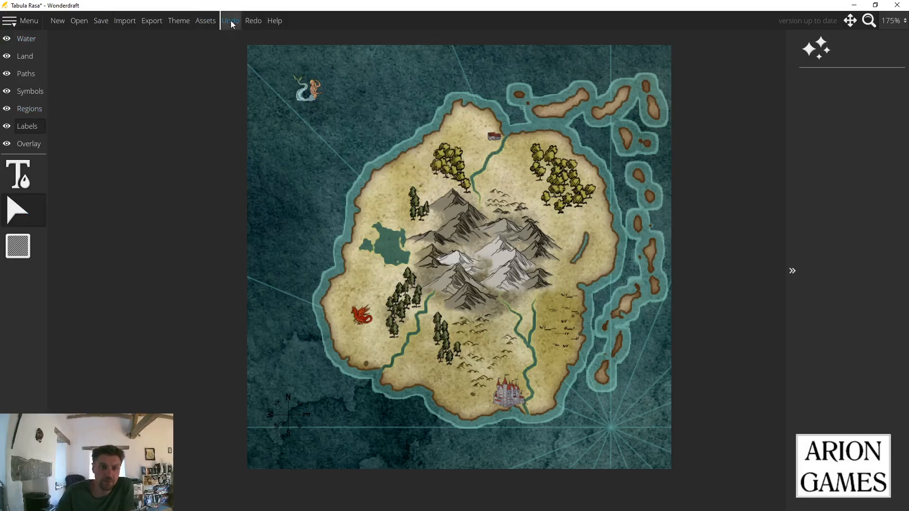
Try a curved label with a generated settlement name off the southwestern coast, and undo both it and the wind rose lines.
{"action": "left_click", "coordinate": [18, 175]}
{"action": "left_click", "coordinate": [319, 386]}
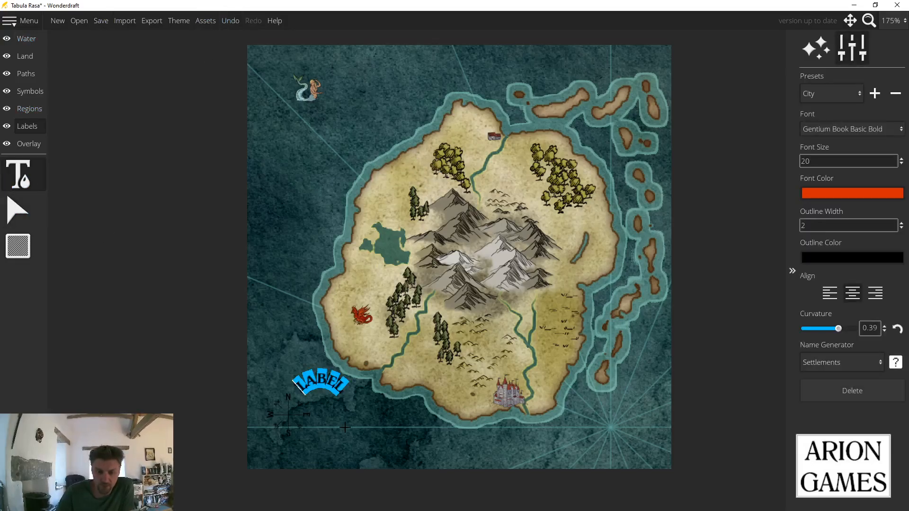
{"action": "left_click", "coordinate": [896, 362]}
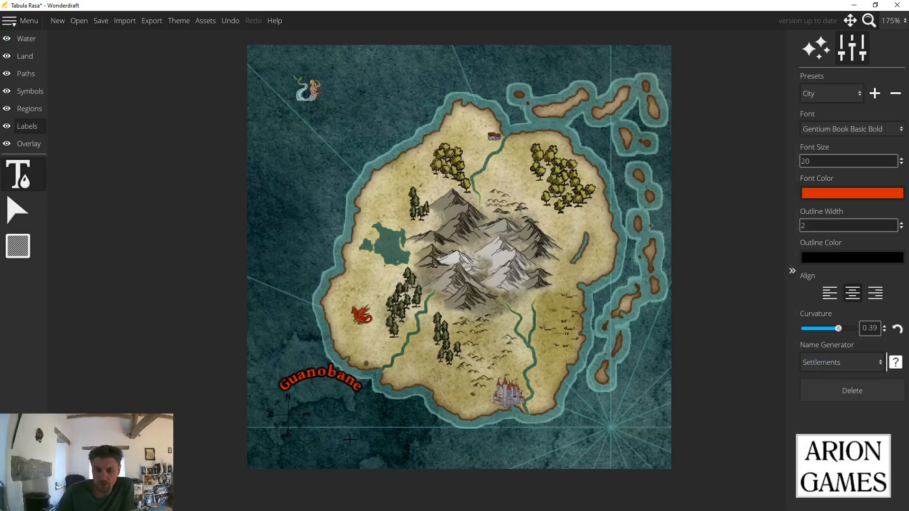
{"action": "left_click_drag", "start_coordinate": [318, 370], "coordinate": [356, 380]}
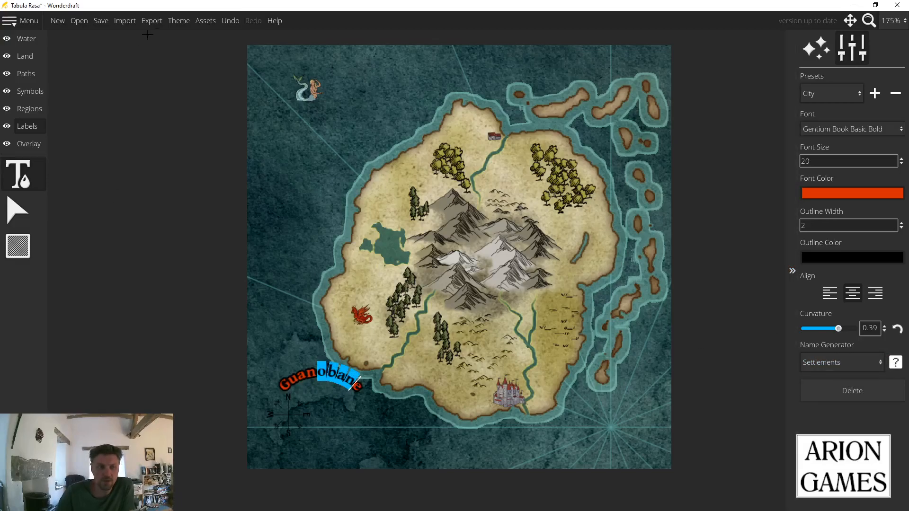
{"action": "left_click", "coordinate": [230, 20]}
{"action": "left_click", "coordinate": [231, 21]}
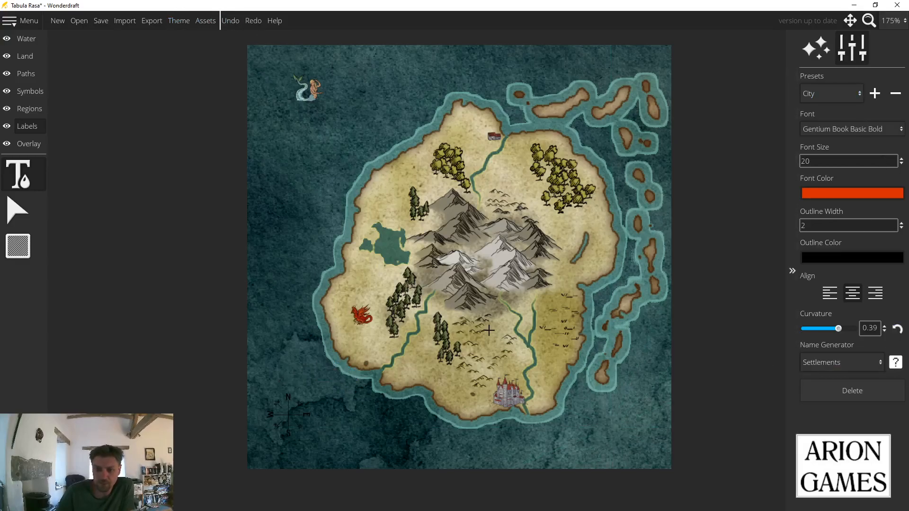
Try a curved label with a generated settlement name above the southern castle, restyle it with the Water preset, and undo the label.
{"action": "left_click", "coordinate": [504, 372]}
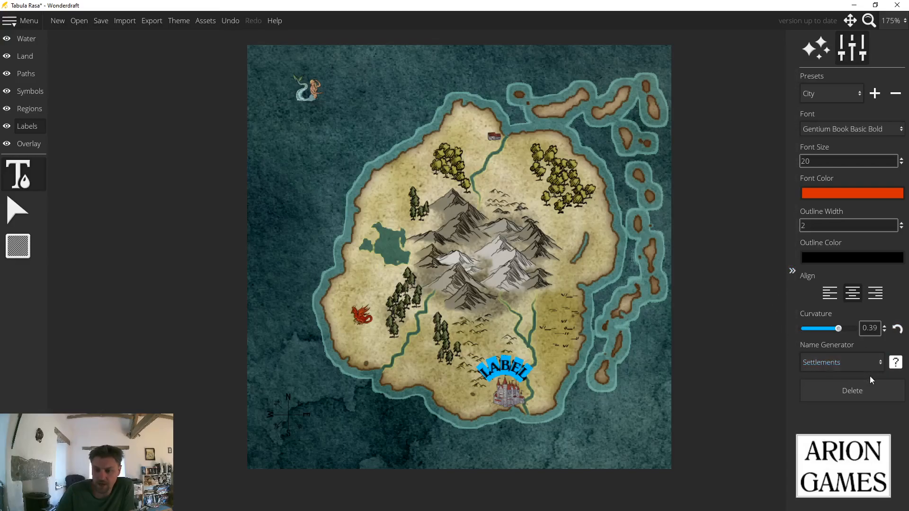
{"action": "left_click", "coordinate": [892, 363]}
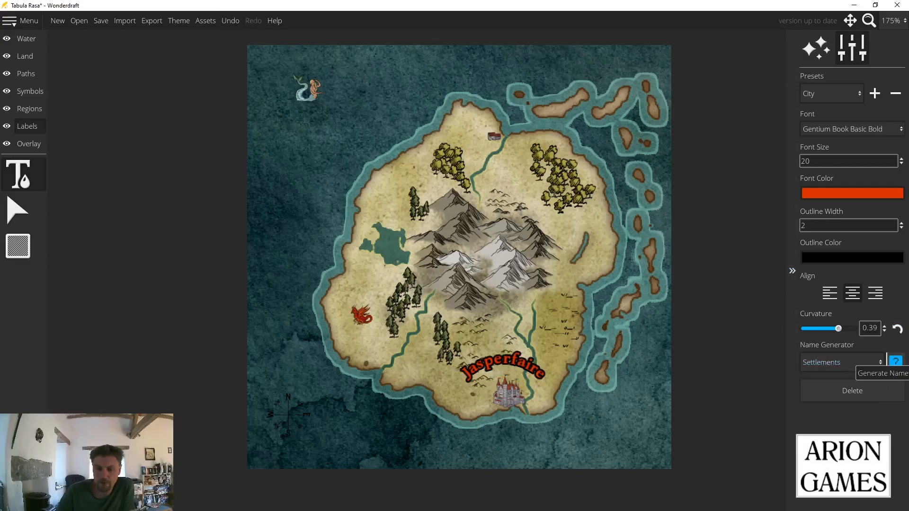
{"action": "left_click", "coordinate": [896, 364]}
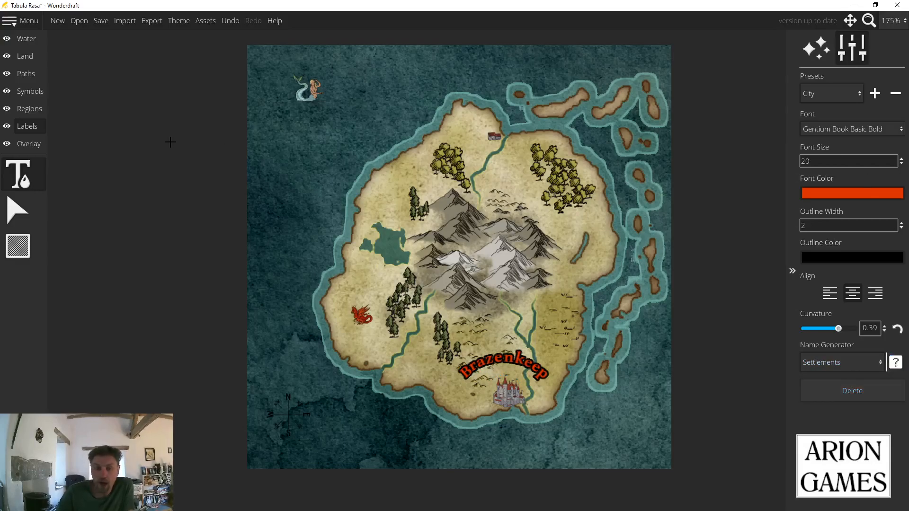
{"action": "left_click", "coordinate": [811, 94]}
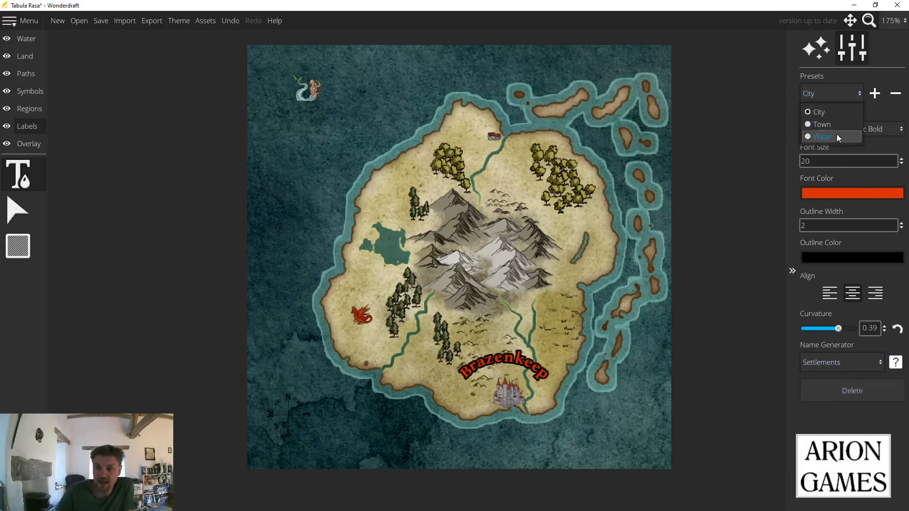
{"action": "left_click", "coordinate": [835, 127]}
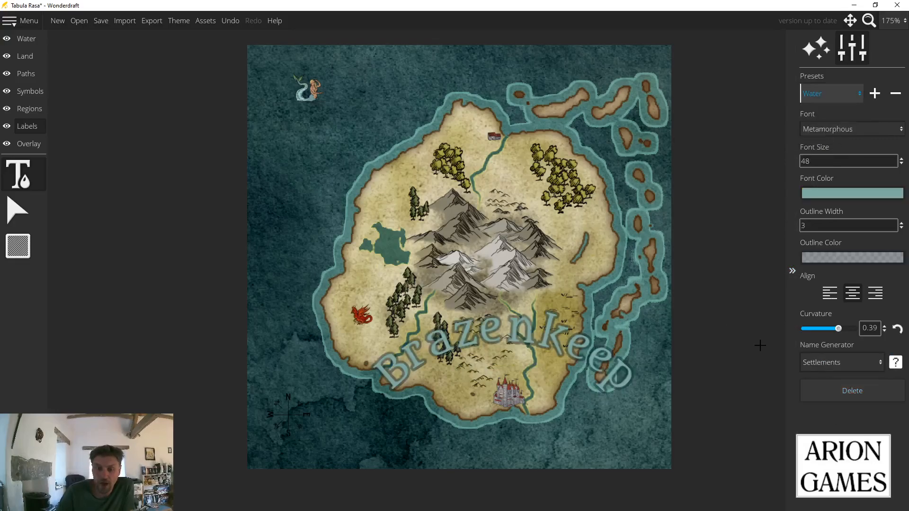
{"action": "left_click", "coordinate": [232, 22]}
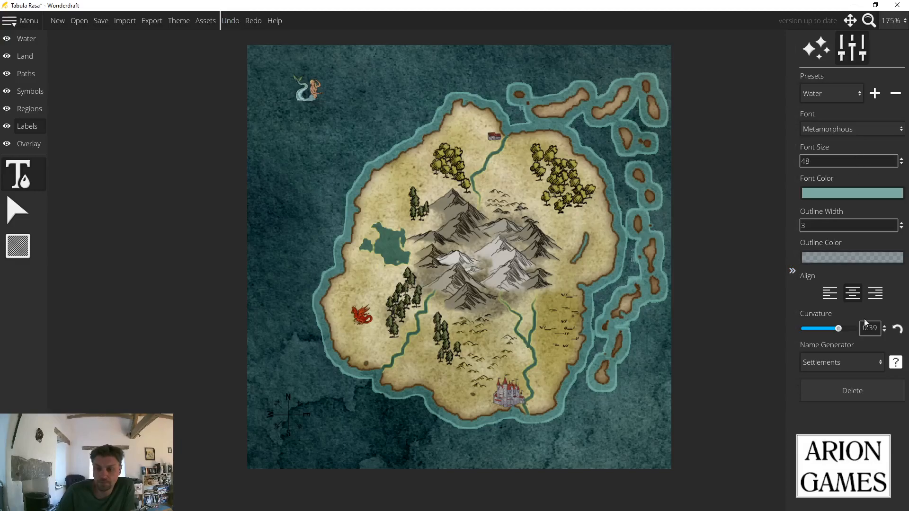
Place a City preset label at font size 20 with a generated settlement name, and position it just above the southern castle.
{"action": "left_click", "coordinate": [854, 93]}
{"action": "left_click", "coordinate": [829, 111]}
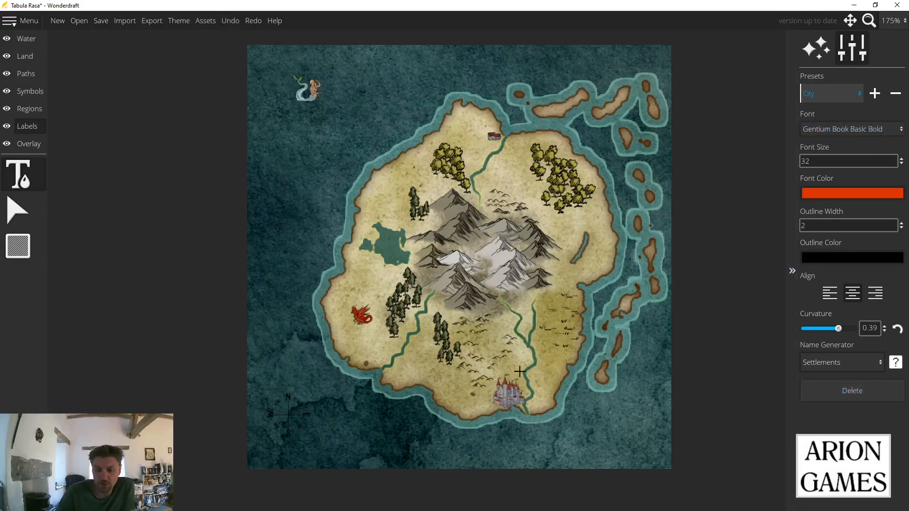
{"action": "left_click", "coordinate": [505, 366]}
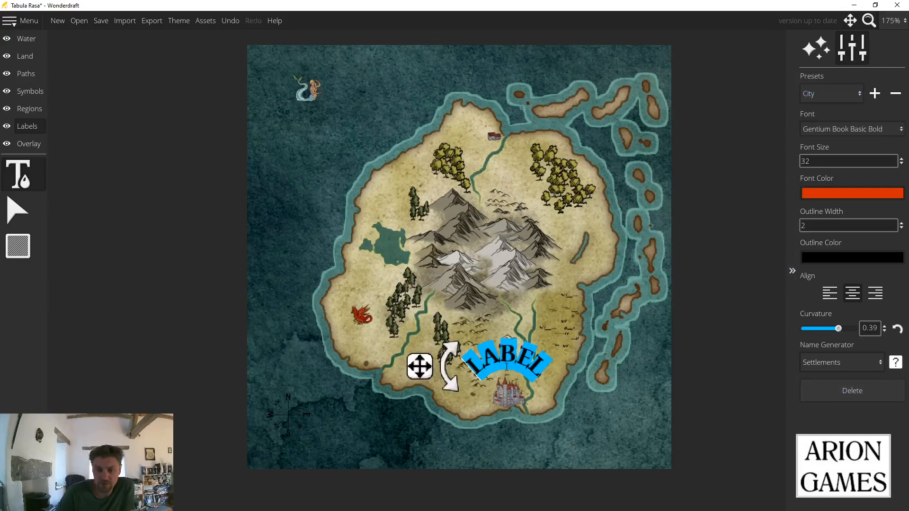
{"action": "left_click_drag", "start_coordinate": [822, 163], "coordinate": [686, 185]}
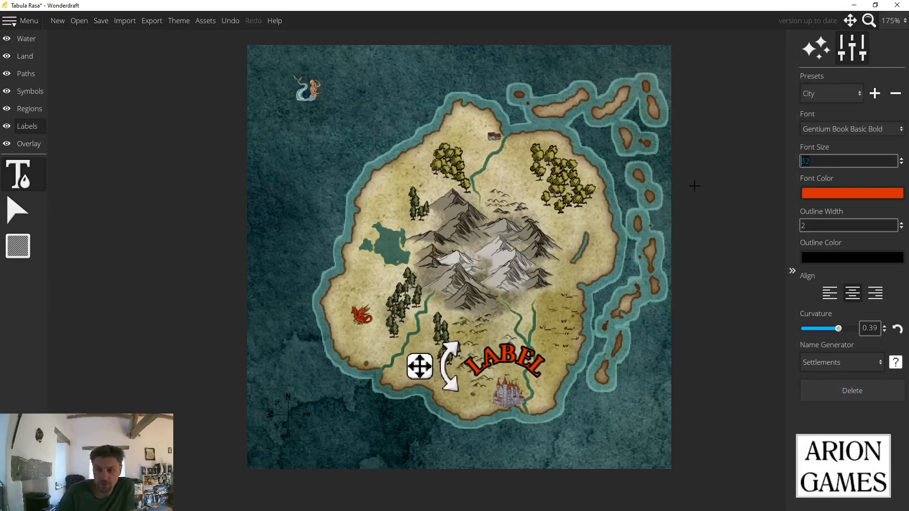
{"action": "key", "text": "Return"}
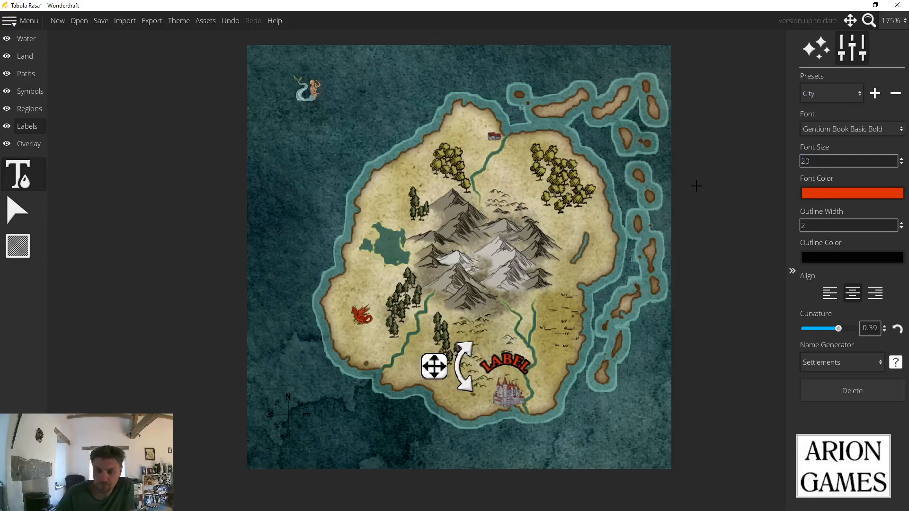
{"action": "left_click", "coordinate": [895, 362]}
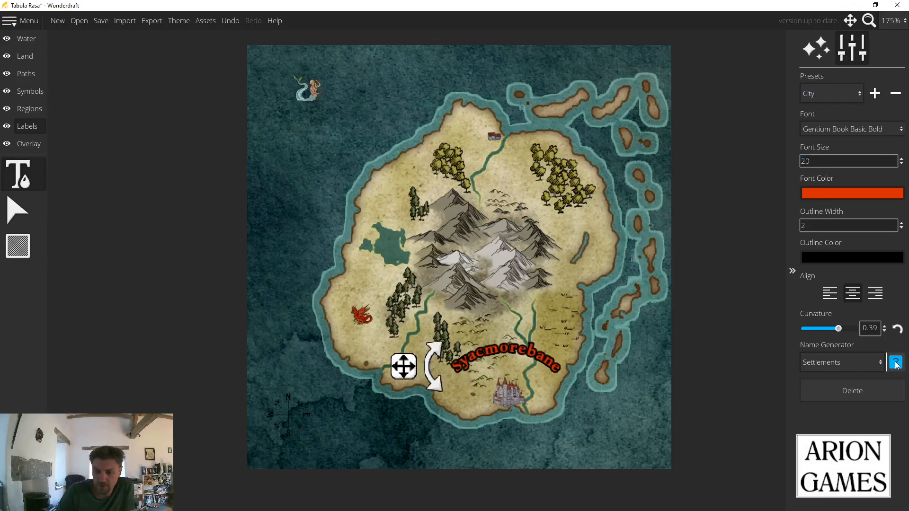
{"action": "left_click_drag", "start_coordinate": [403, 366], "coordinate": [400, 384]}
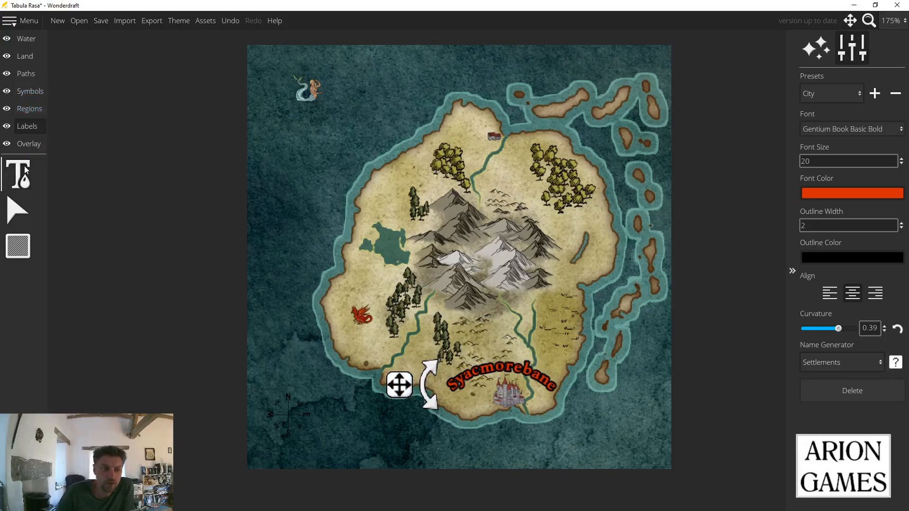
Place a Water preset label in the northwestern sea near the mermaid, with curvature 0 and font size 26.
{"action": "left_click", "coordinate": [351, 108]}
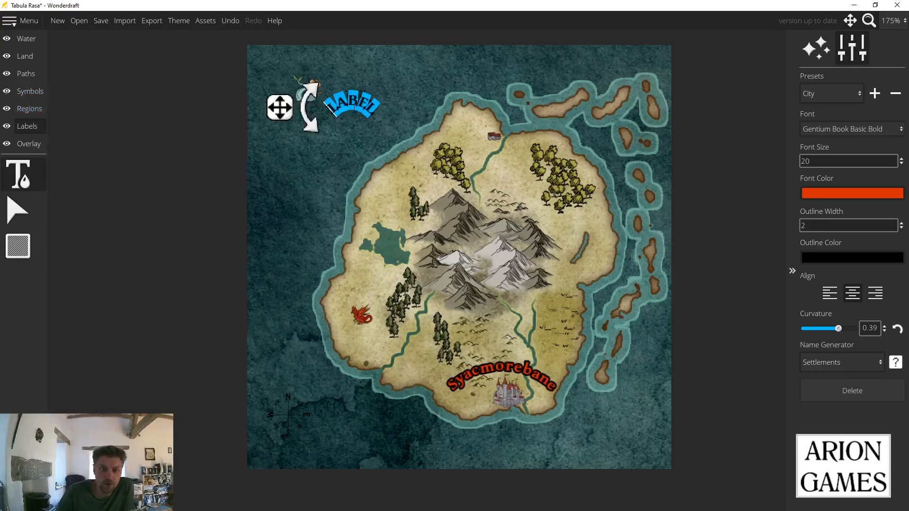
{"action": "left_click", "coordinate": [858, 94]}
{"action": "left_click", "coordinate": [834, 137]}
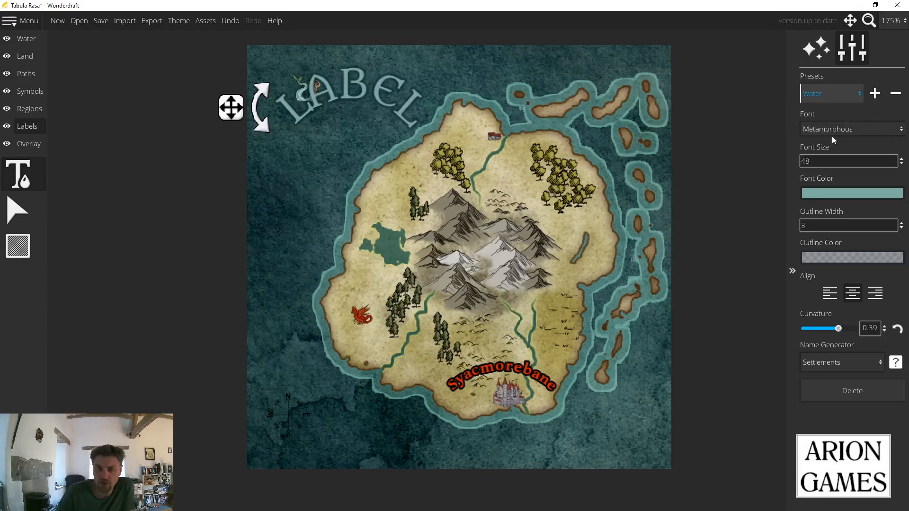
{"action": "left_click_drag", "start_coordinate": [862, 329], "coordinate": [878, 329]}
{"action": "type", "text": "0"}
{"action": "key", "text": "Return"}
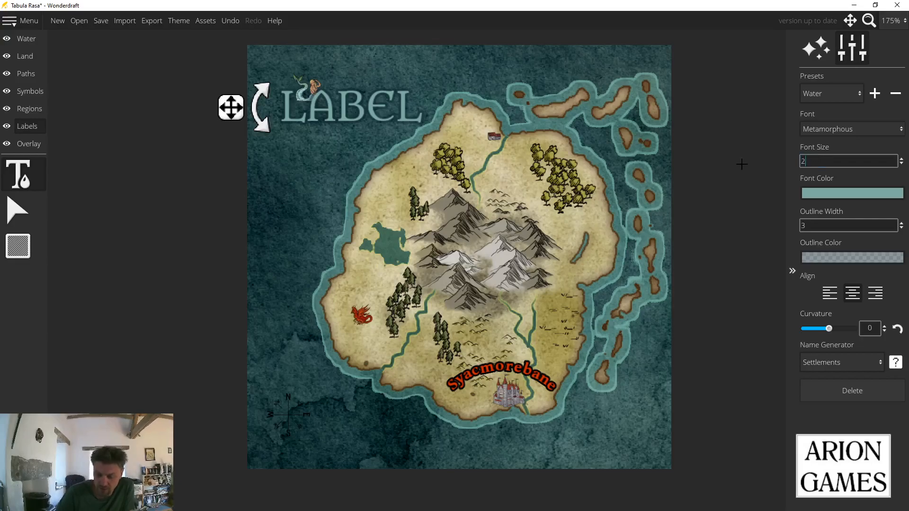
{"action": "key", "text": "Return"}
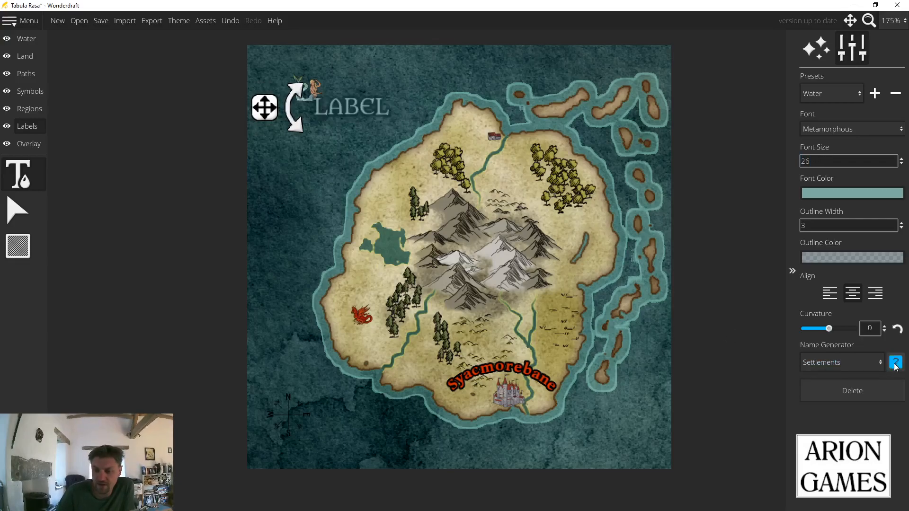
Generate a Bodies Of Water name for the northwestern sea label and move the label below the mermaid.
{"action": "left_click", "coordinate": [879, 368]}
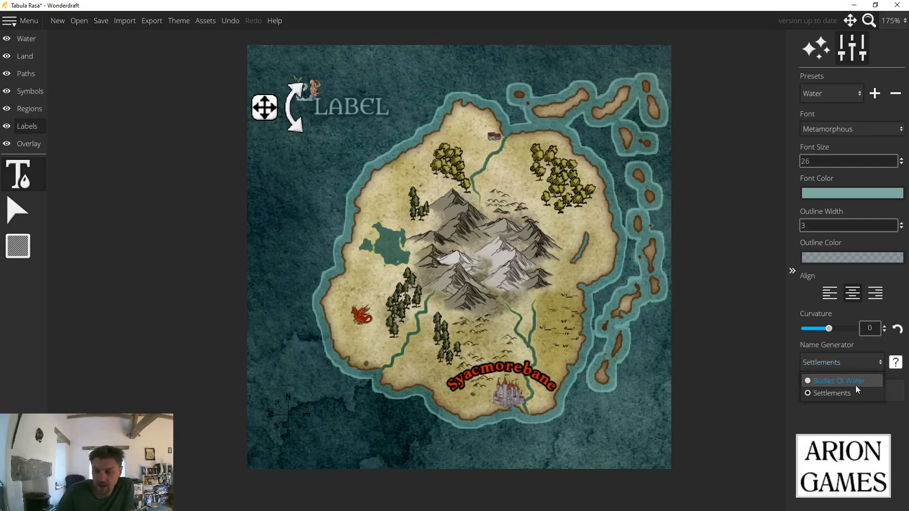
{"action": "left_click", "coordinate": [895, 363]}
{"action": "left_click", "coordinate": [897, 366]}
{"action": "left_click", "coordinate": [896, 364]}
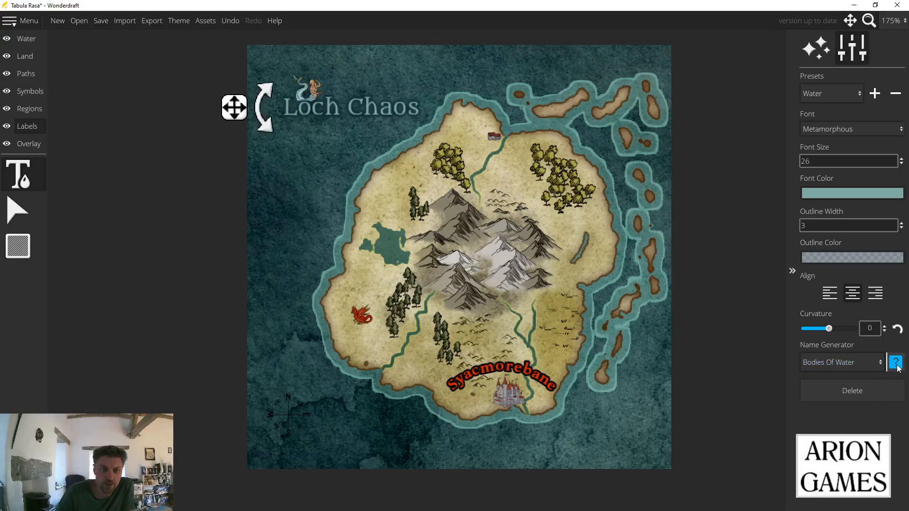
{"action": "left_click", "coordinate": [896, 363]}
{"action": "left_click_drag", "start_coordinate": [223, 108], "coordinate": [204, 123]}
Set the sea label's font size to 20 and move it slightly down and toward the map's western edge.
{"action": "double_click", "coordinate": [834, 161]}
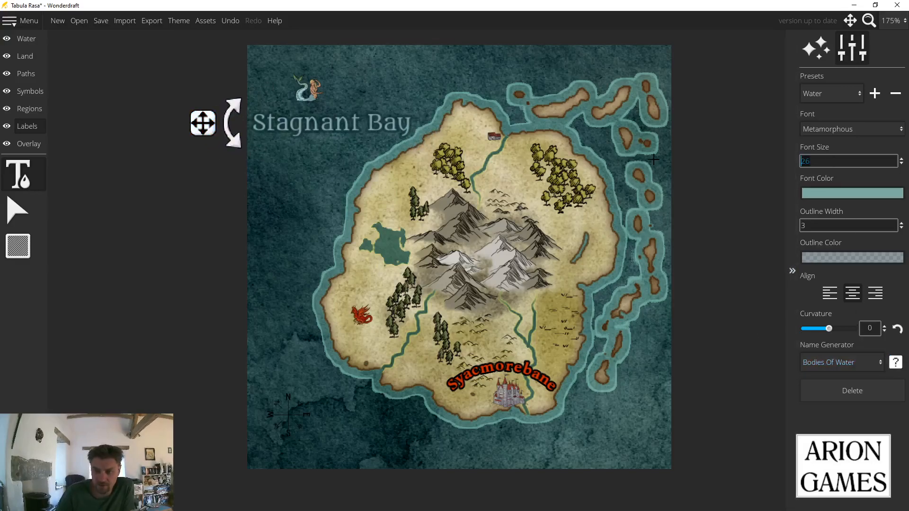
{"action": "type", "text": "20"}
{"action": "key", "text": "Return"}
{"action": "mouse_move", "coordinate": [222, 123]}
{"action": "left_mouse_down"}
{"action": "mouse_move", "coordinate": [210, 140]}
{"action": "mouse_move", "coordinate": [207, 133]}
{"action": "left_mouse_up"}
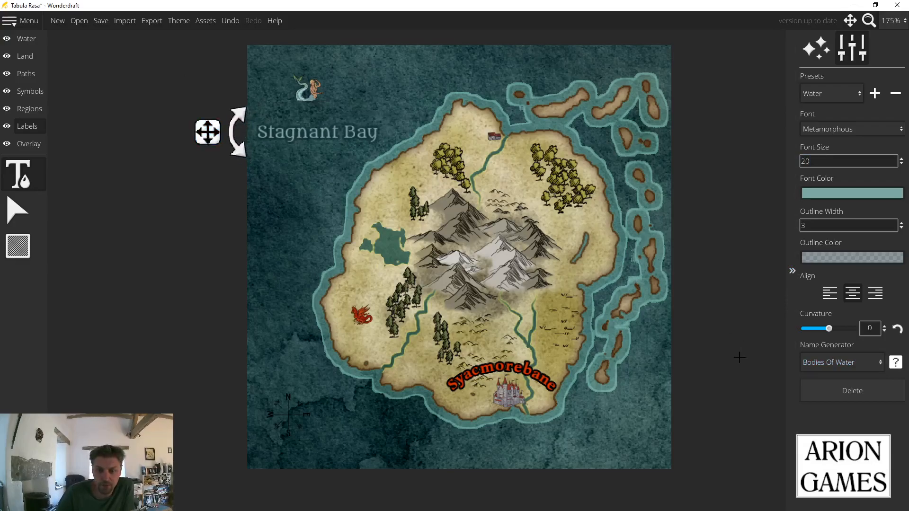
Add wind rose lines with 16 directions radiating from the sea off the island's southeastern coast.
{"action": "left_click", "coordinate": [29, 40]}
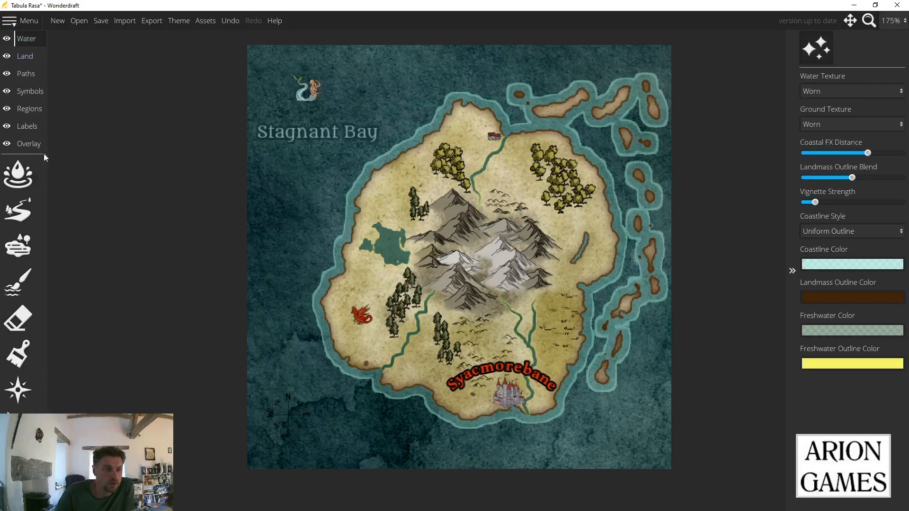
{"action": "left_click", "coordinate": [18, 390]}
{"action": "left_click", "coordinate": [599, 424]}
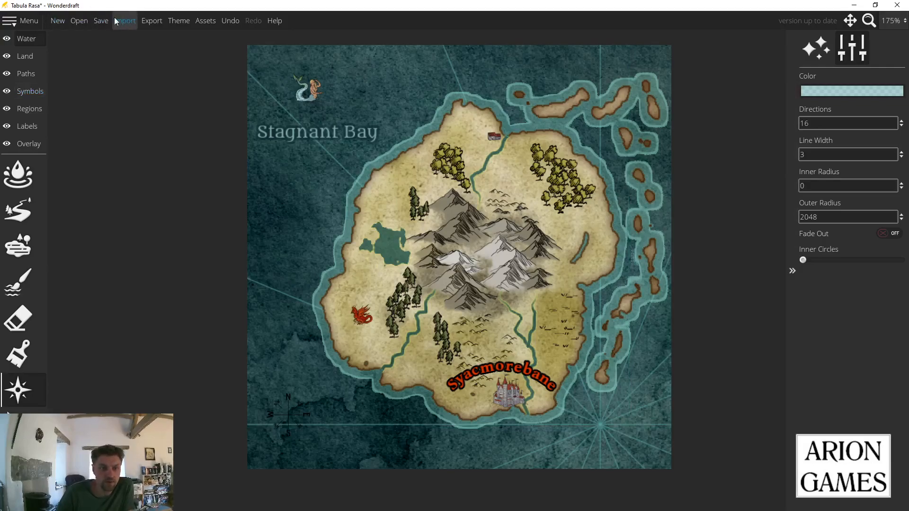
Export the map as a Normal image named 1 on the Desktop, and view 1.png maximised in Photo Gallery.
{"action": "left_click", "coordinate": [157, 21]}
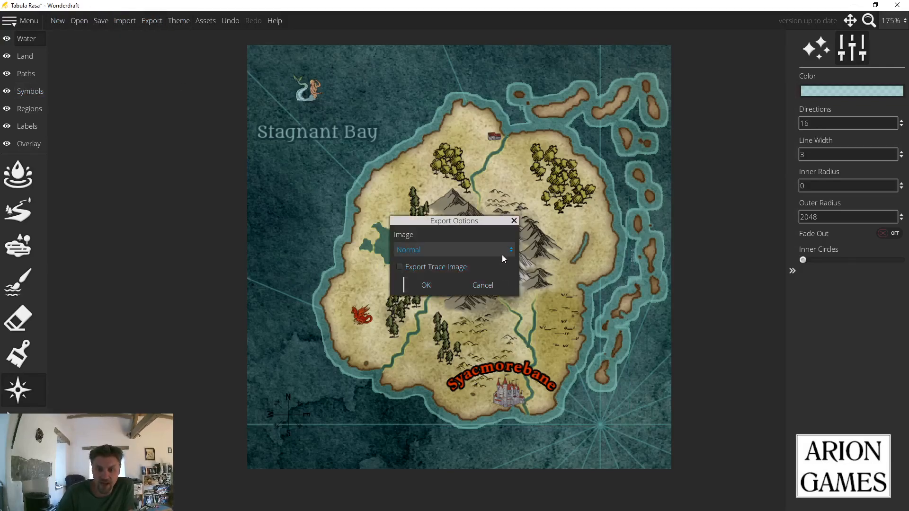
{"action": "left_click", "coordinate": [436, 285]}
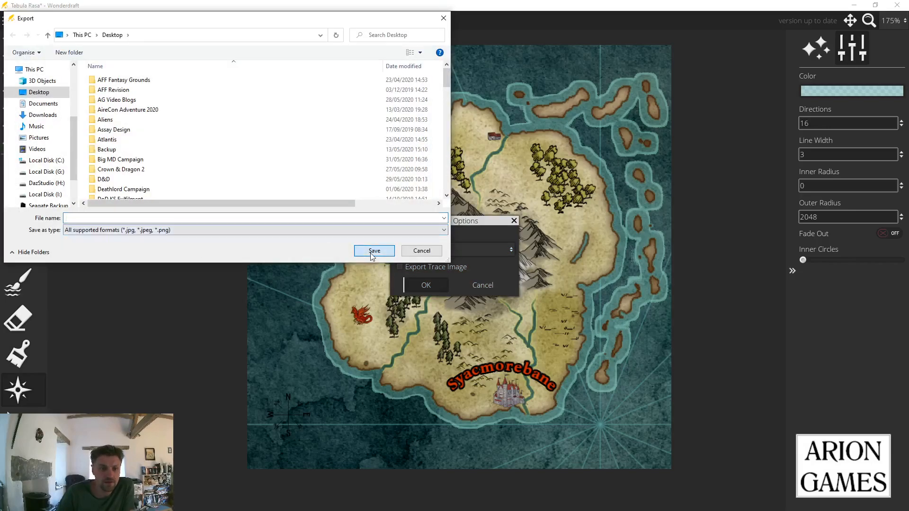
{"action": "left_click", "coordinate": [254, 218]}
{"action": "type", "text": "1"}
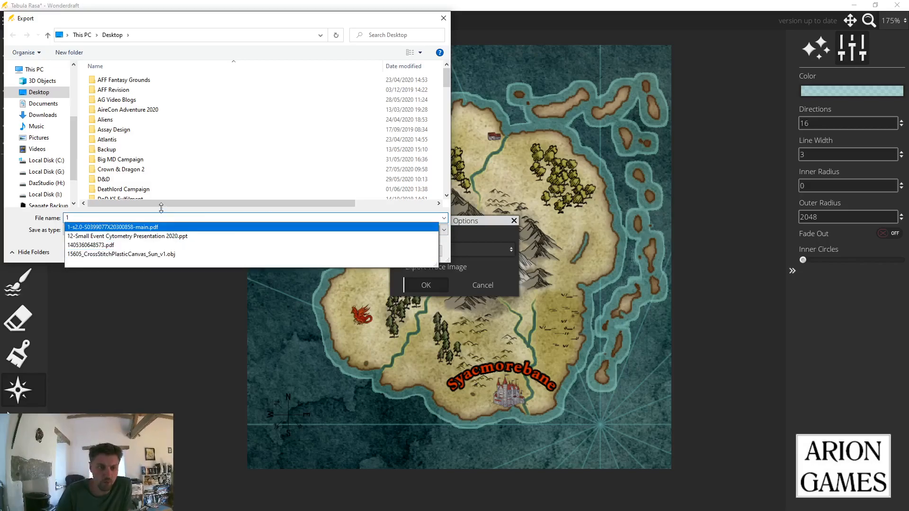
{"action": "key", "text": "Return"}
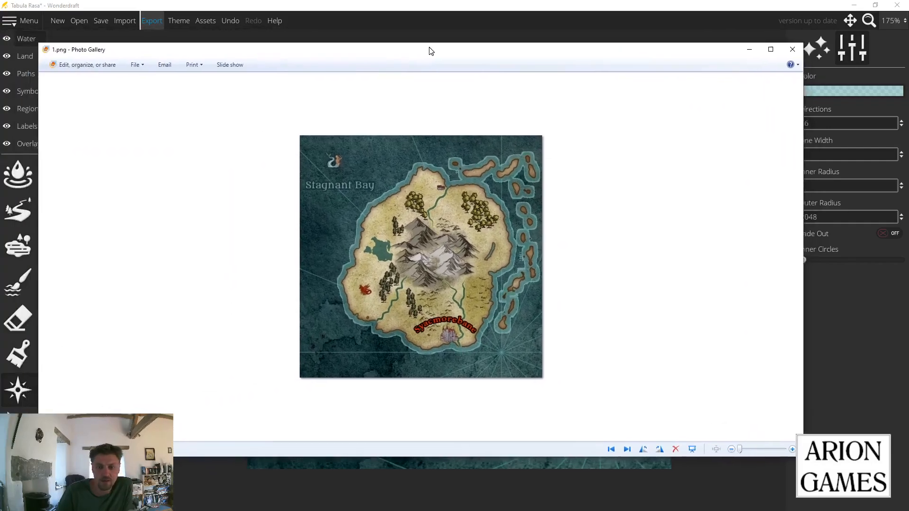
{"action": "left_click", "coordinate": [766, 48]}
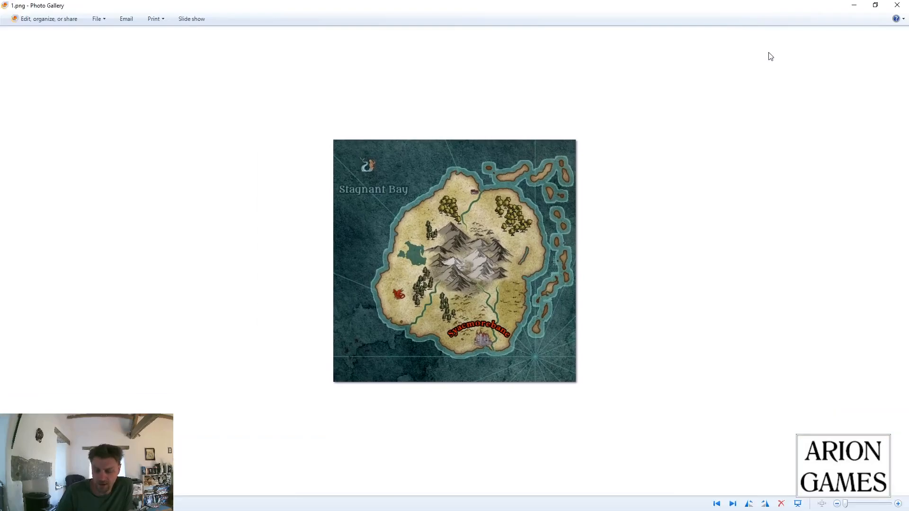